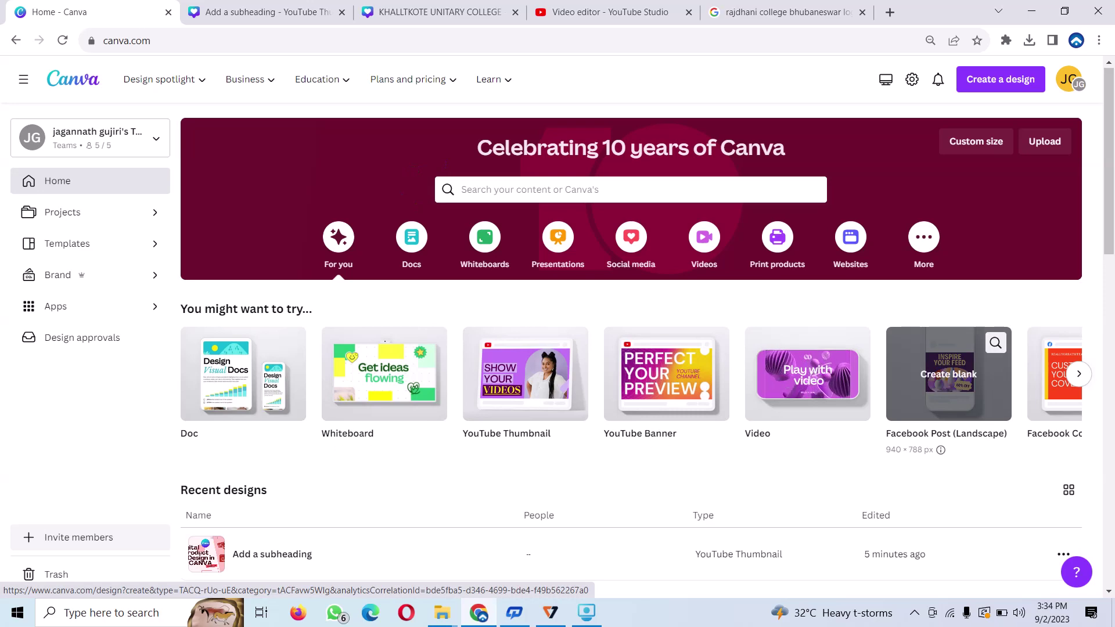
Step: Start a blank landscape Facebook Post design from the Canva home page
left_click(948, 374)
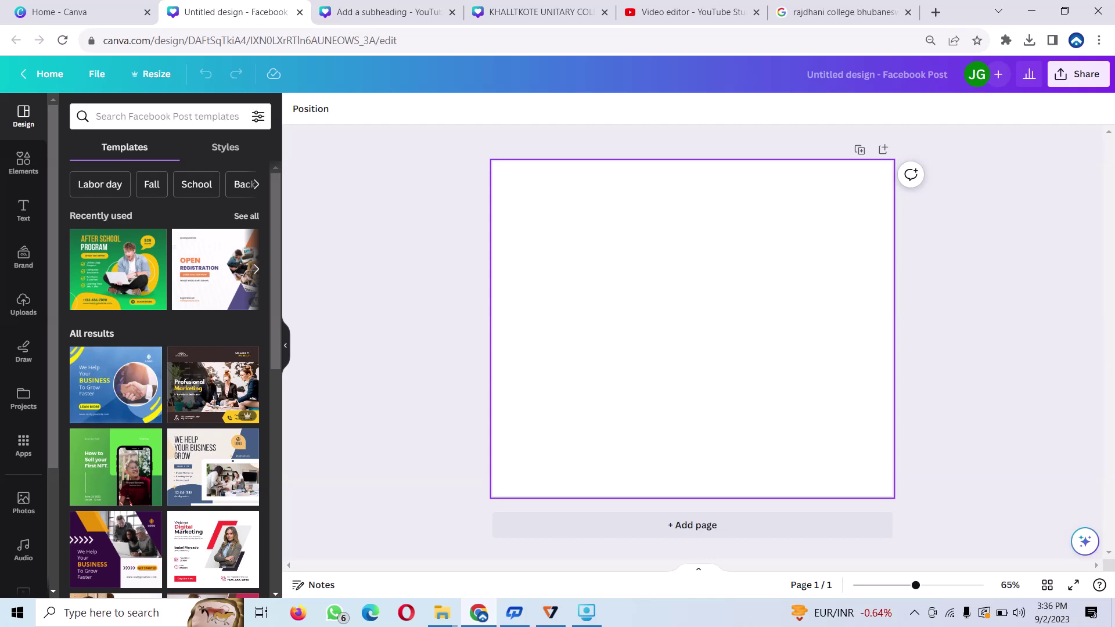
Step: Set the page background to the dark navy blue from the Brand Kit palette
left_click(24, 163)
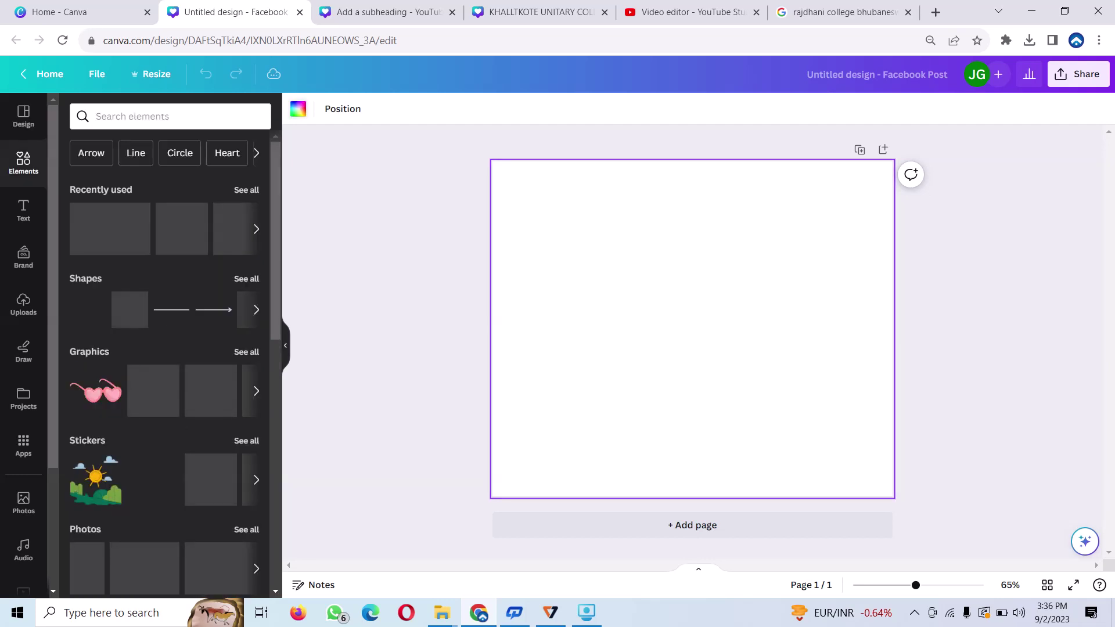
left_click(298, 108)
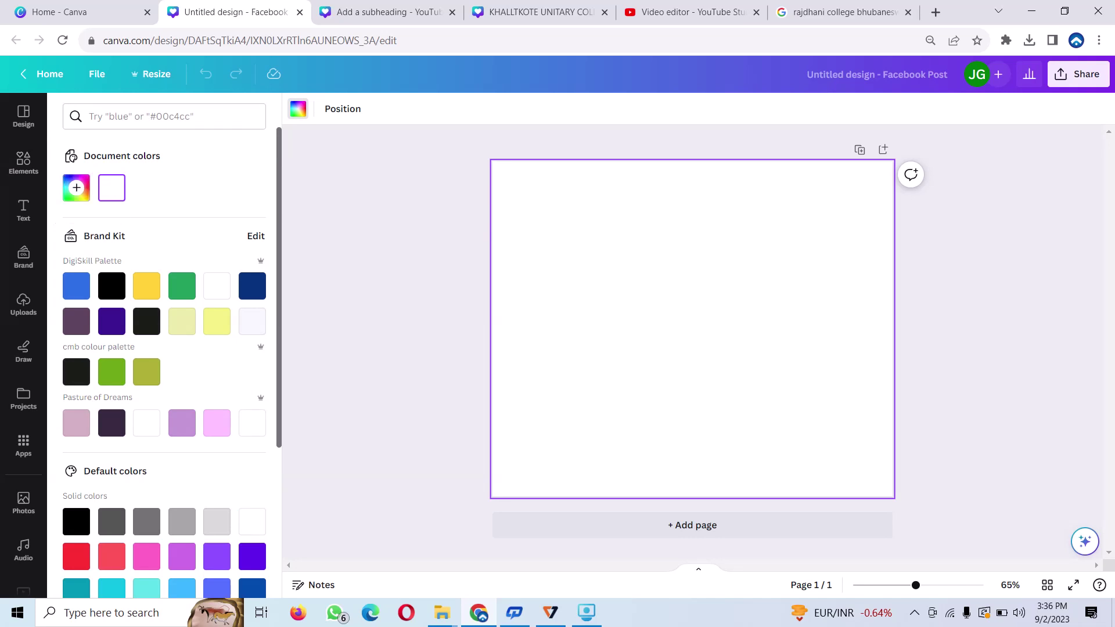
left_click(252, 287)
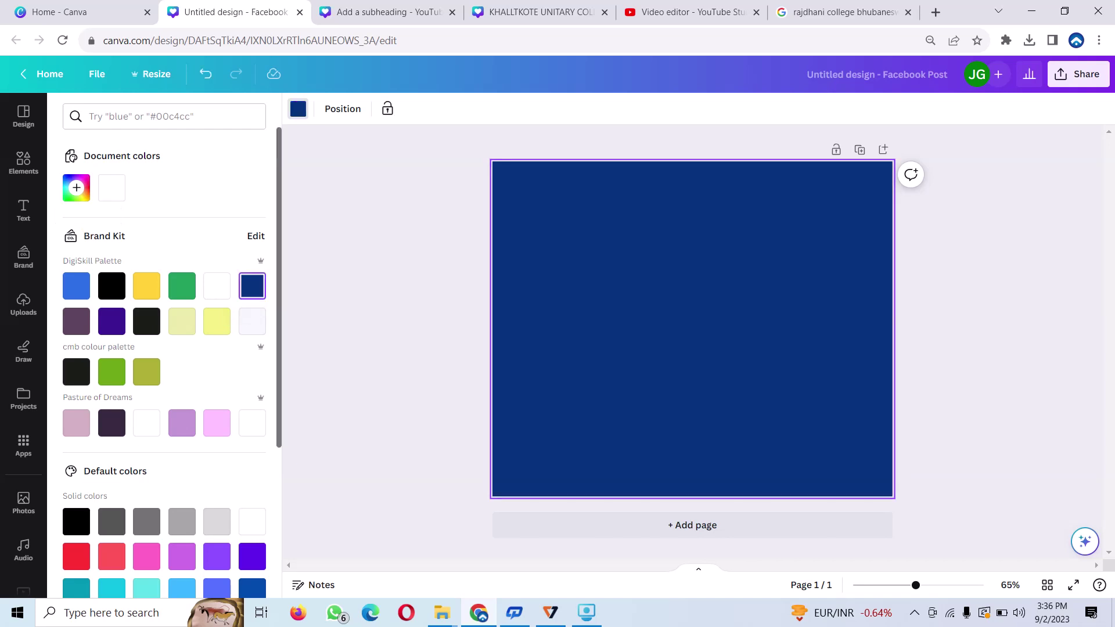
left_click(843, 12)
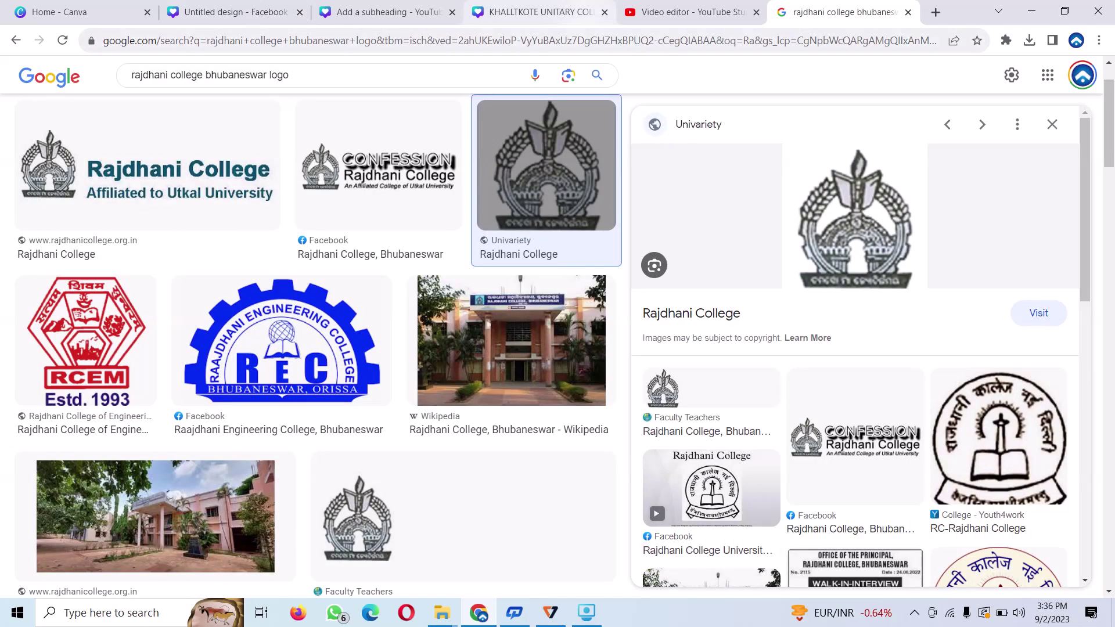
Step: Save the Rajdhani College emblem image from Google Images to Downloads as 'rc'
right_click(821, 200)
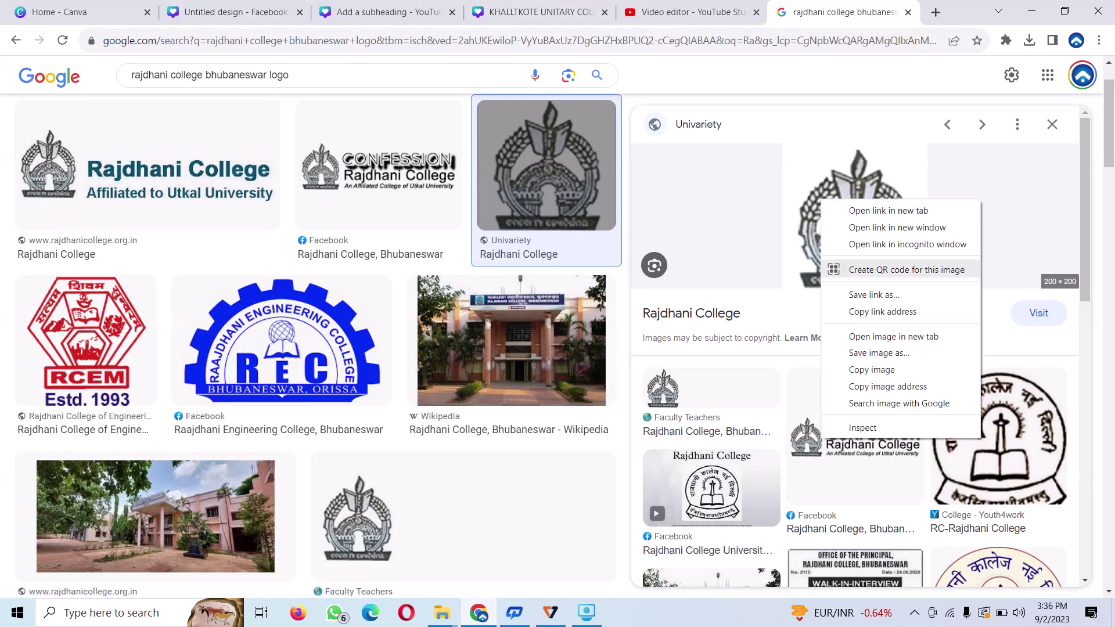
left_click(879, 352)
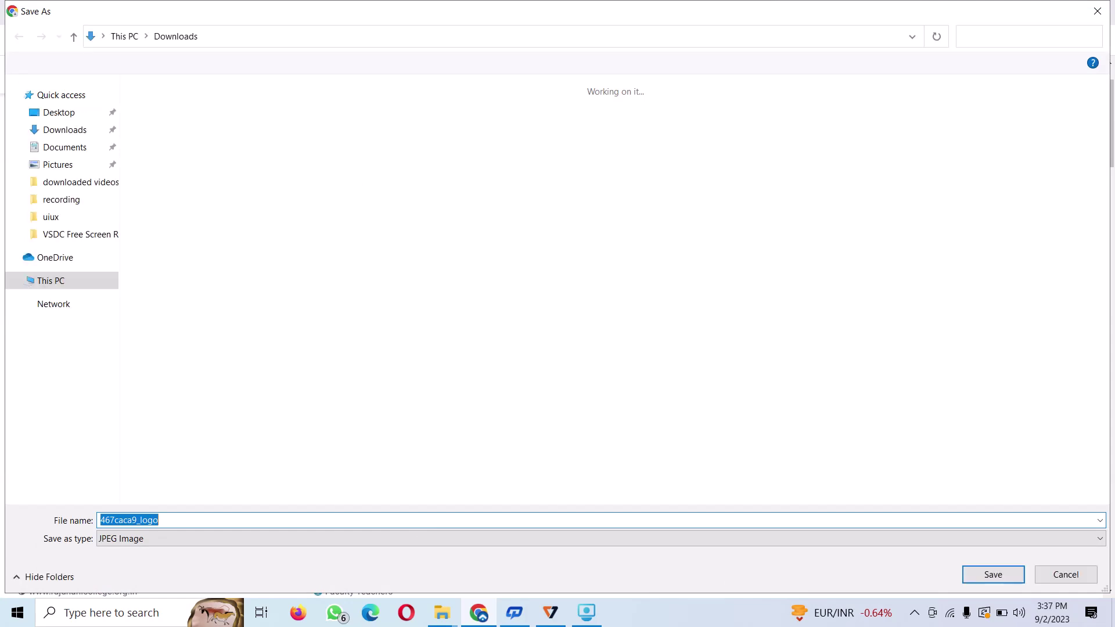
key("BackSpace")
type("r")
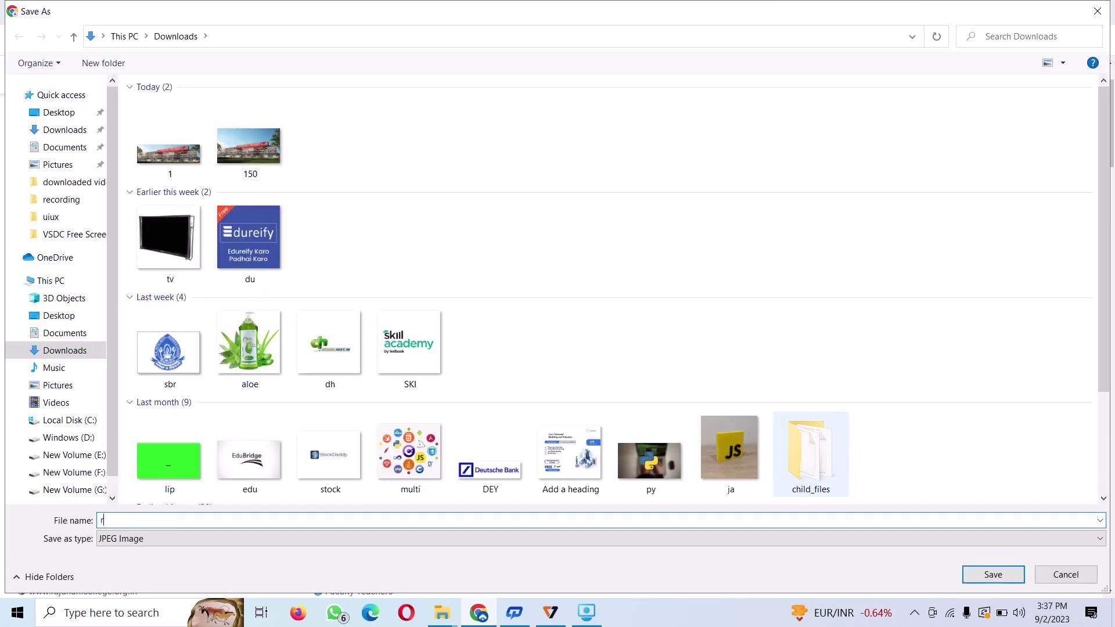
type("c")
key("Return")
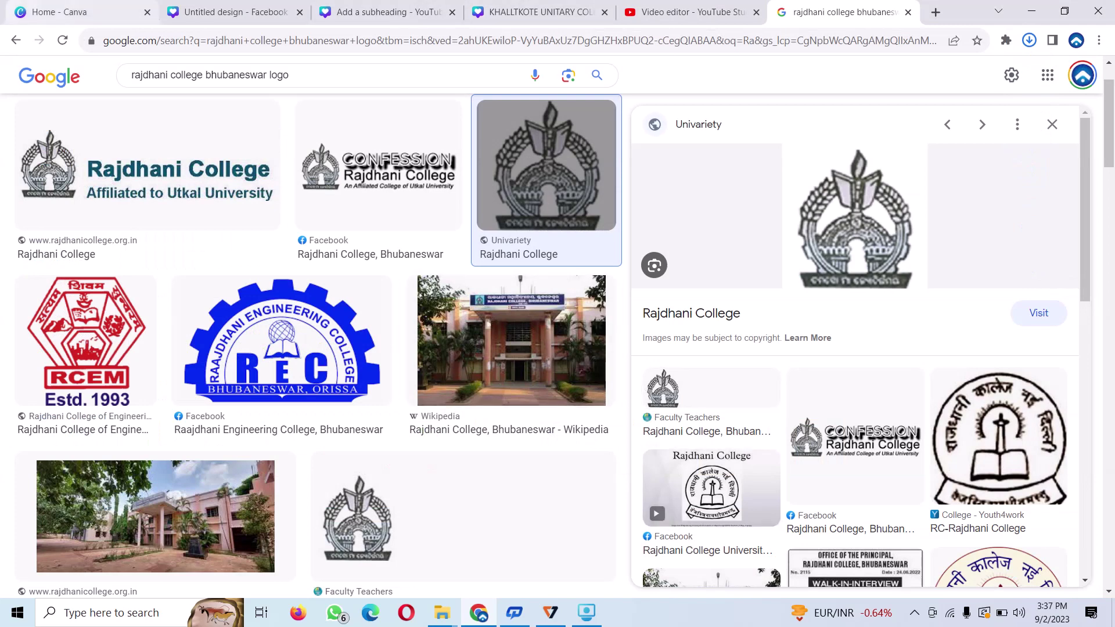
left_click(383, 12)
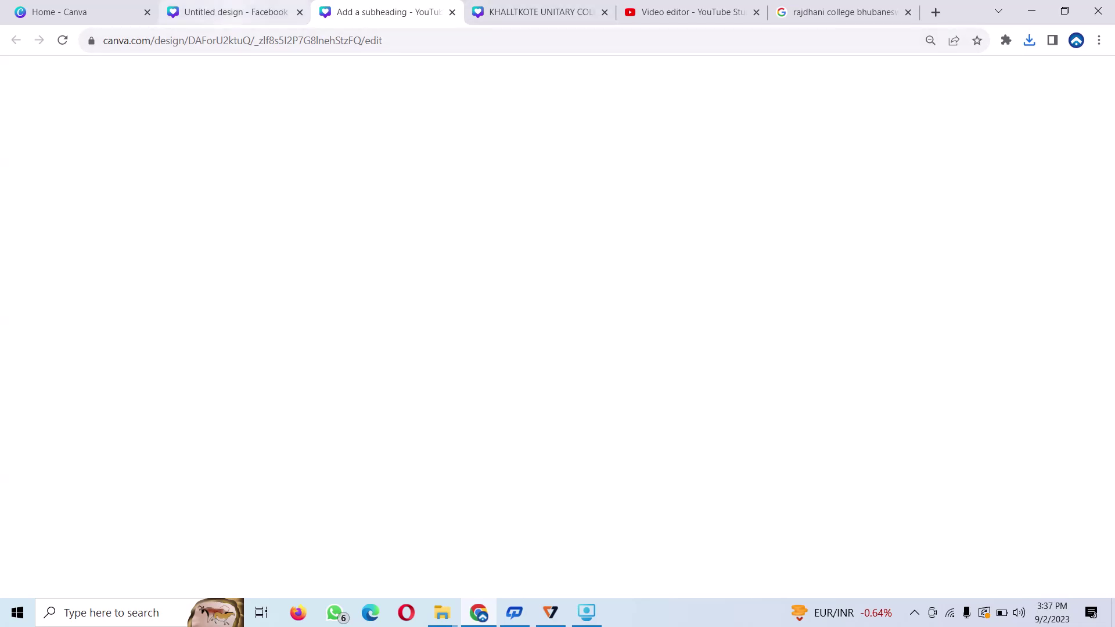
Step: Drag rc.jpg onto the canvas, shrink it, and place it in the top-left corner
left_click(235, 12)
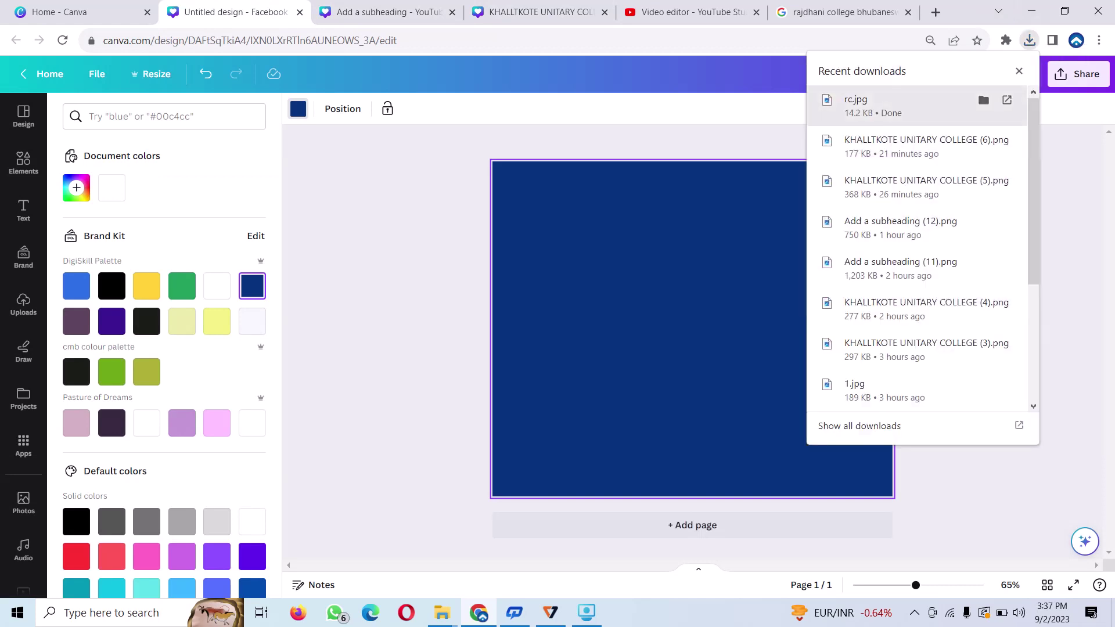
left_click_drag(856, 105, 220, 224)
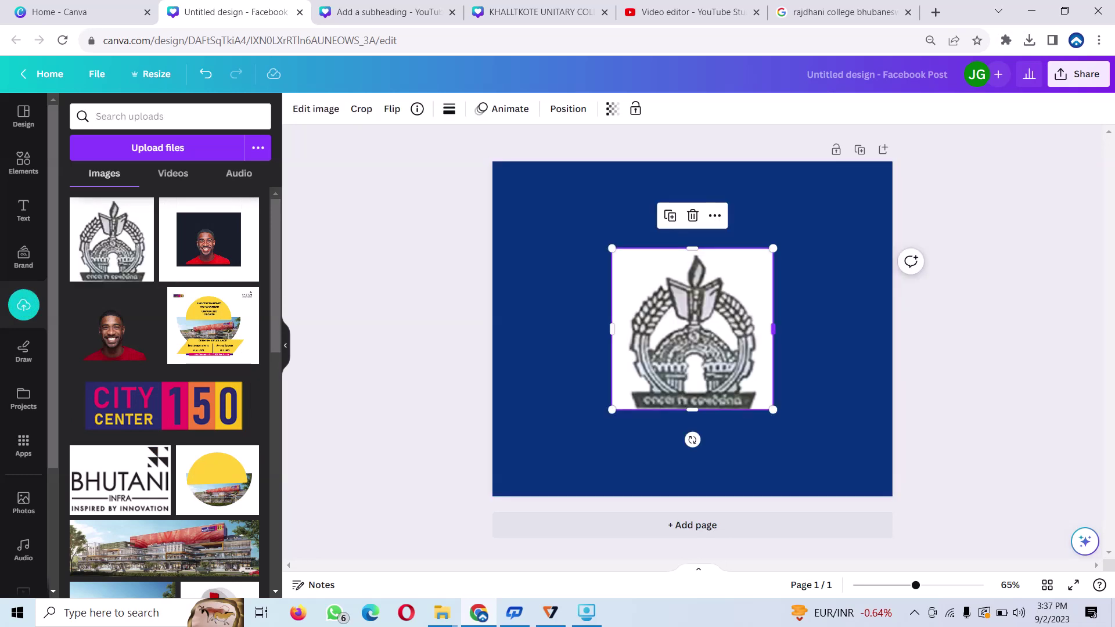
left_click_drag(773, 248, 651, 371)
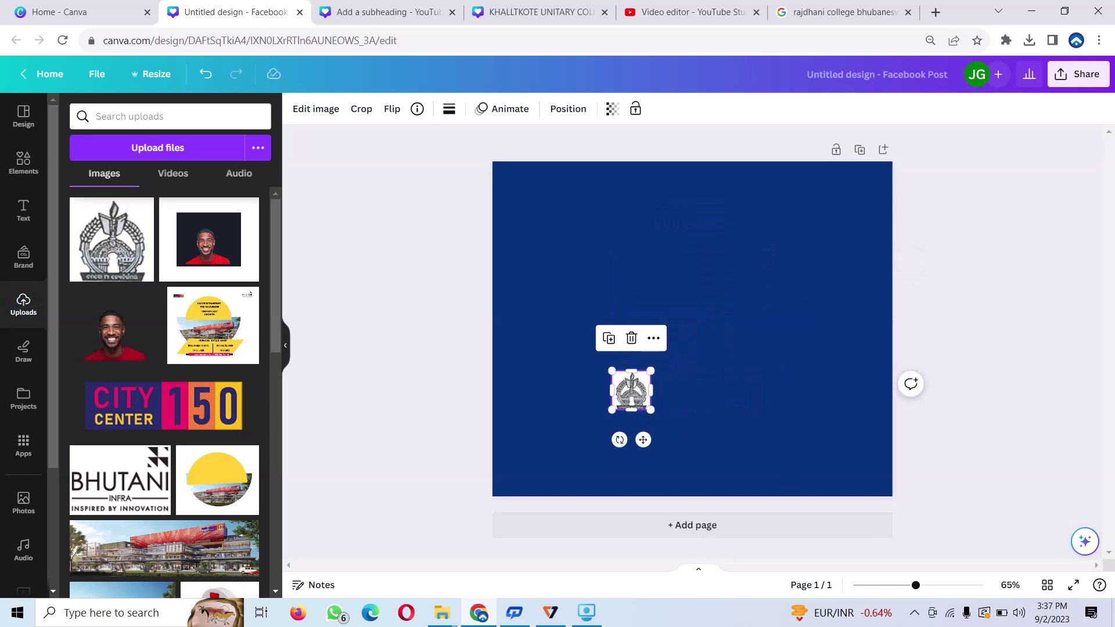
left_click_drag(632, 390, 536, 215)
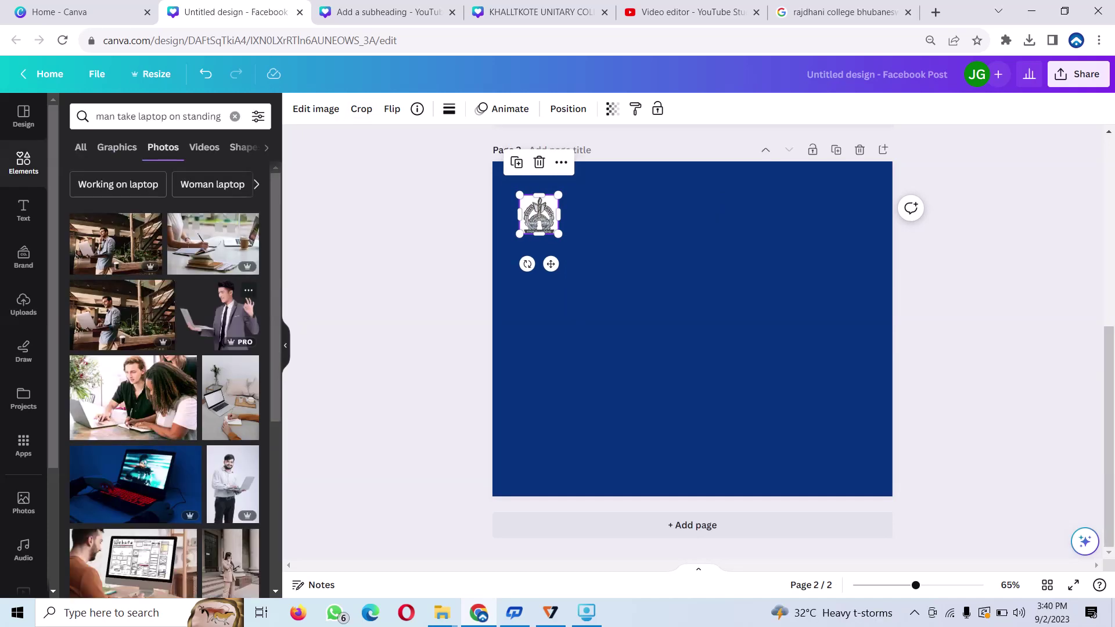
Step: Add the suited-man-with-laptop photo, crop both sides inward, and shrink it near the logo
scroll(164, 378, "down", 5)
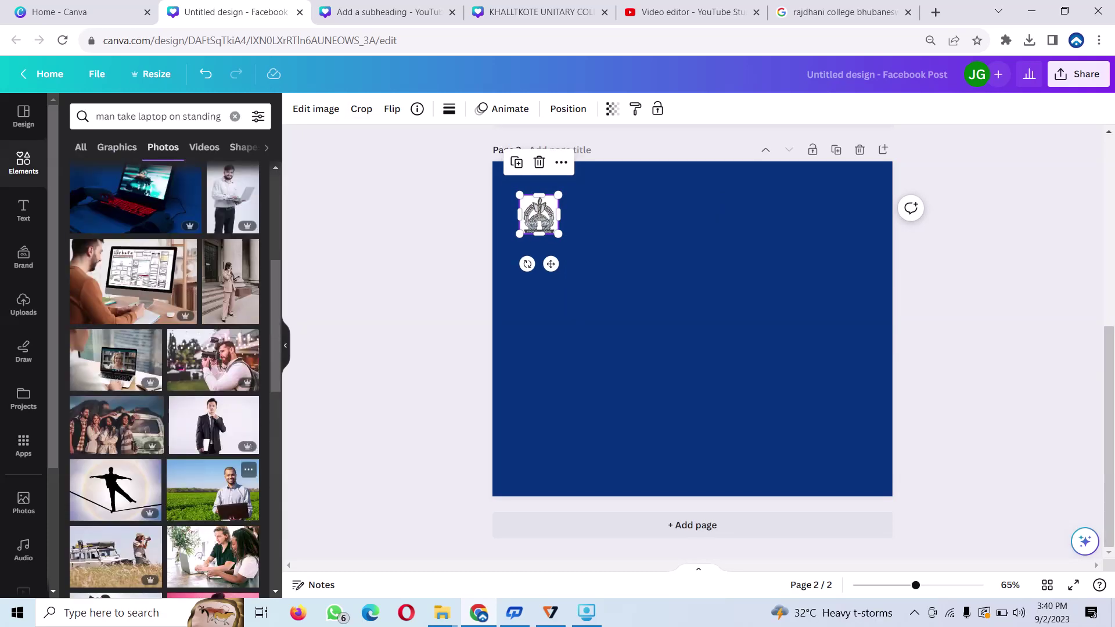
left_click(214, 424)
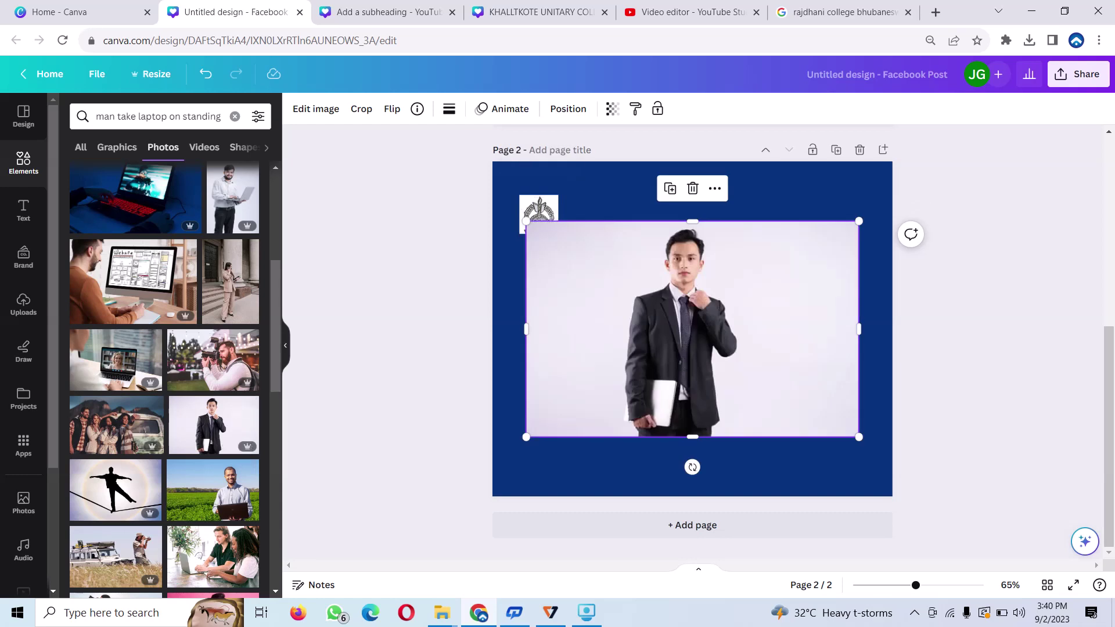
left_click_drag(859, 328, 749, 329)
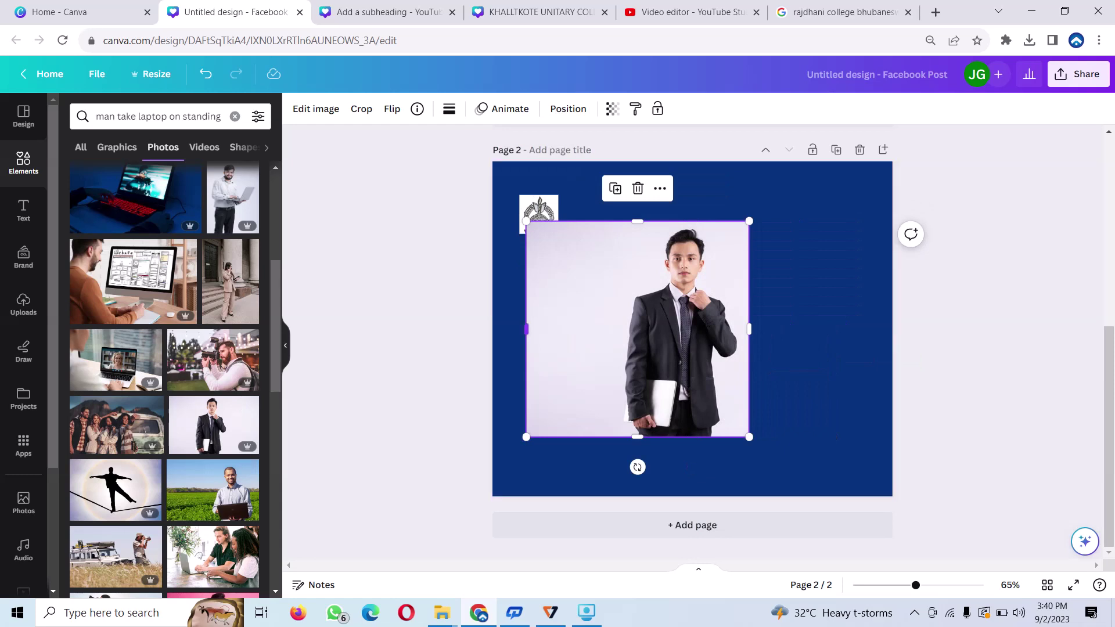
left_click_drag(526, 329, 623, 329)
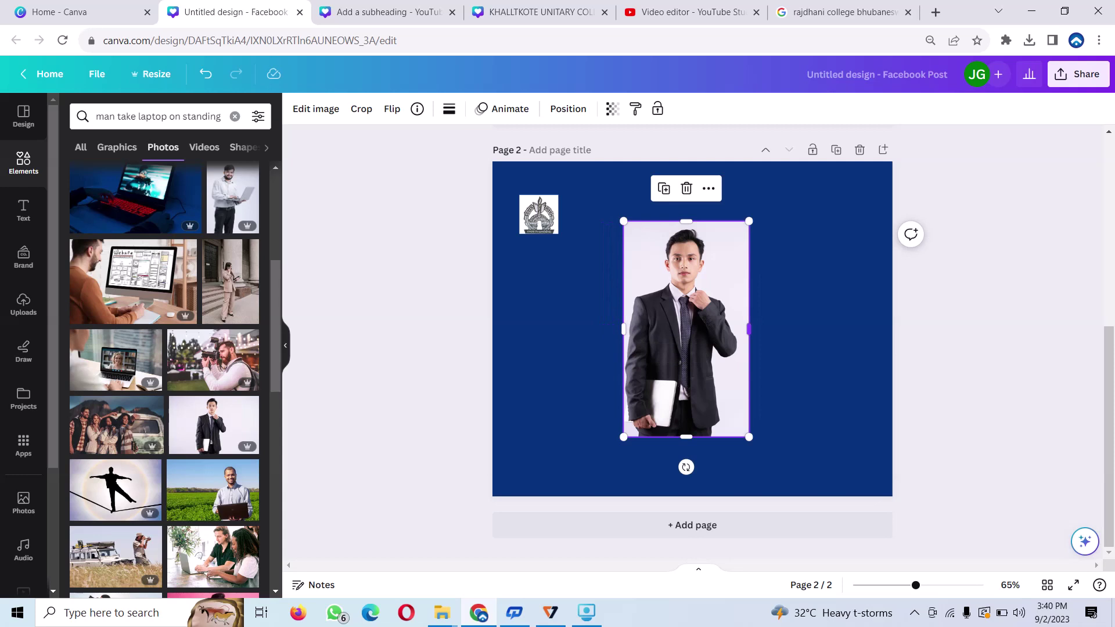
left_click_drag(749, 221, 721, 268)
left_click_drag(673, 352, 623, 337)
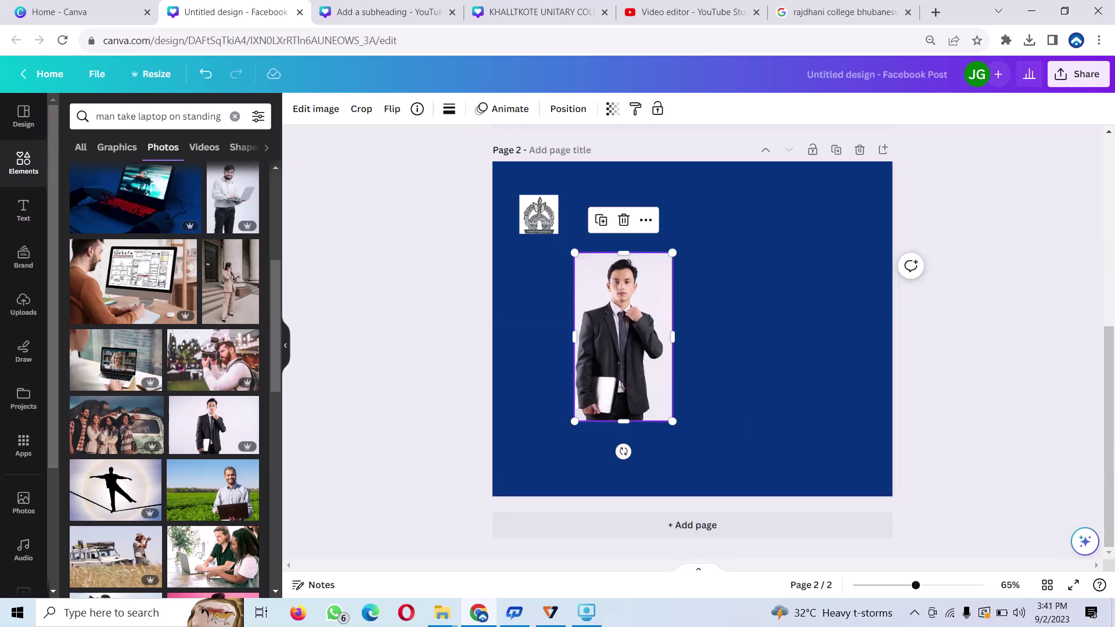
left_click(235, 116)
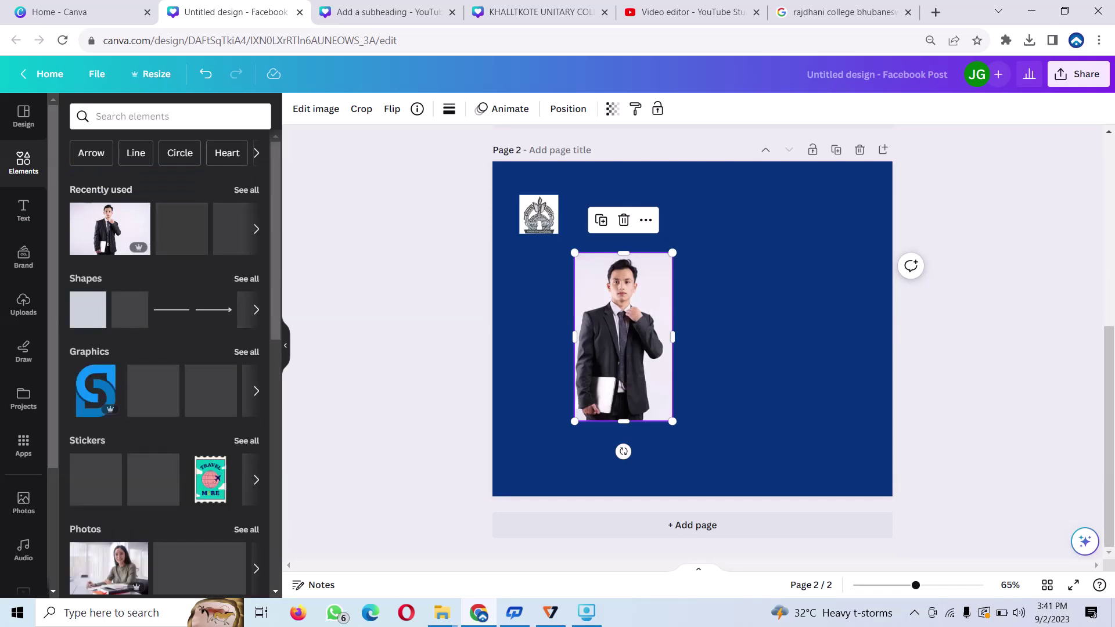
Step: Add a white straight line and rotate it upright beside the man's photo
left_click(172, 309)
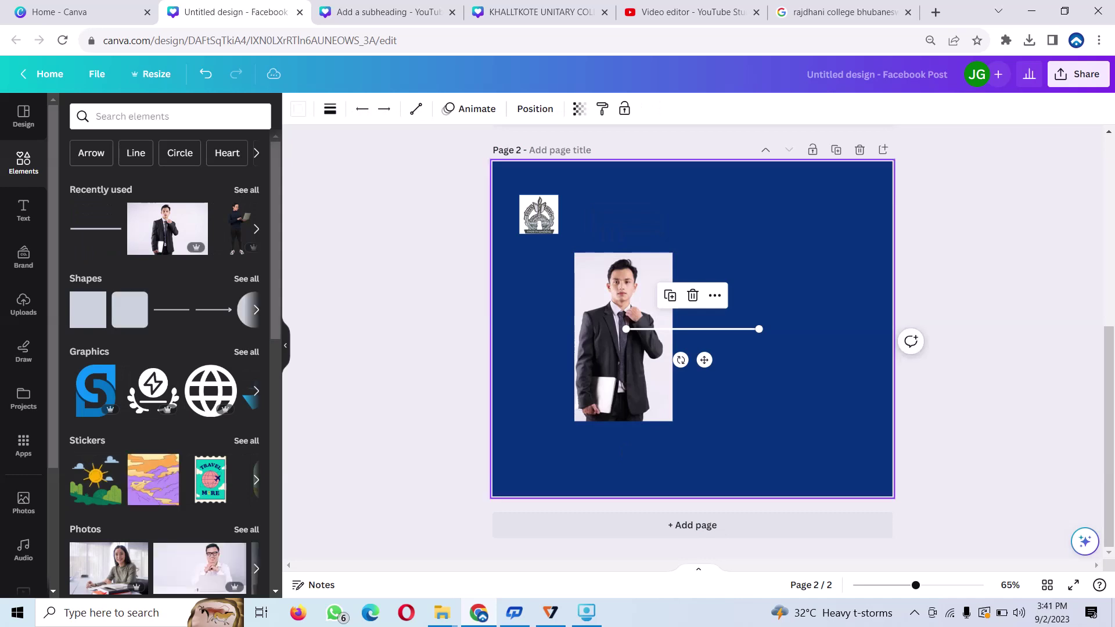
mouse_move(680, 360)
left_mouse_down()
mouse_move(697, 355)
mouse_move(678, 369)
left_mouse_up()
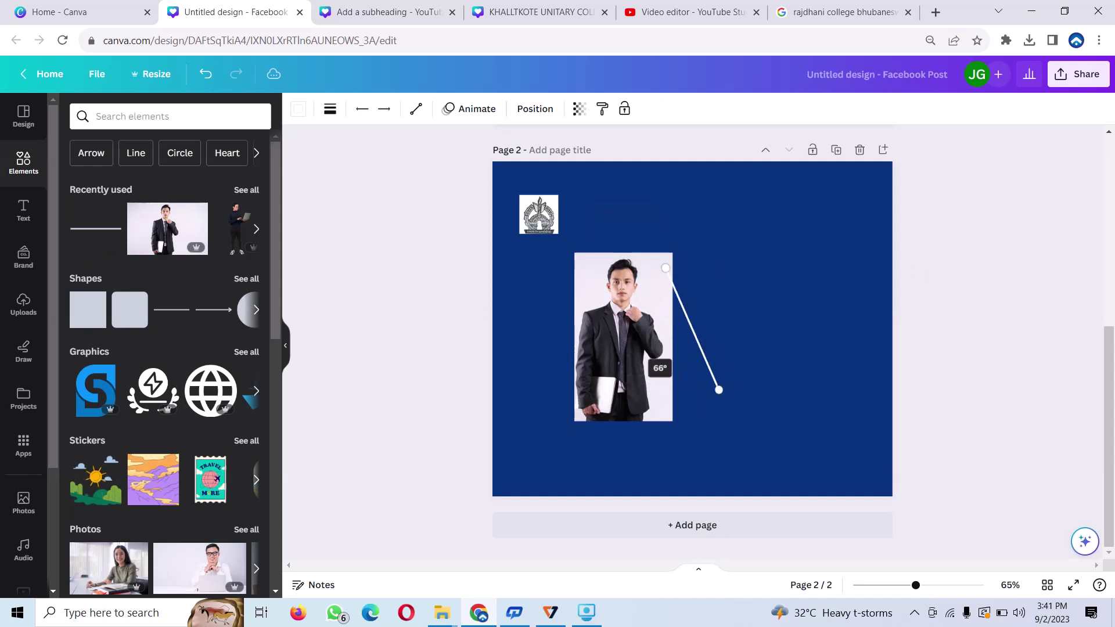
left_click_drag(678, 370, 546, 348)
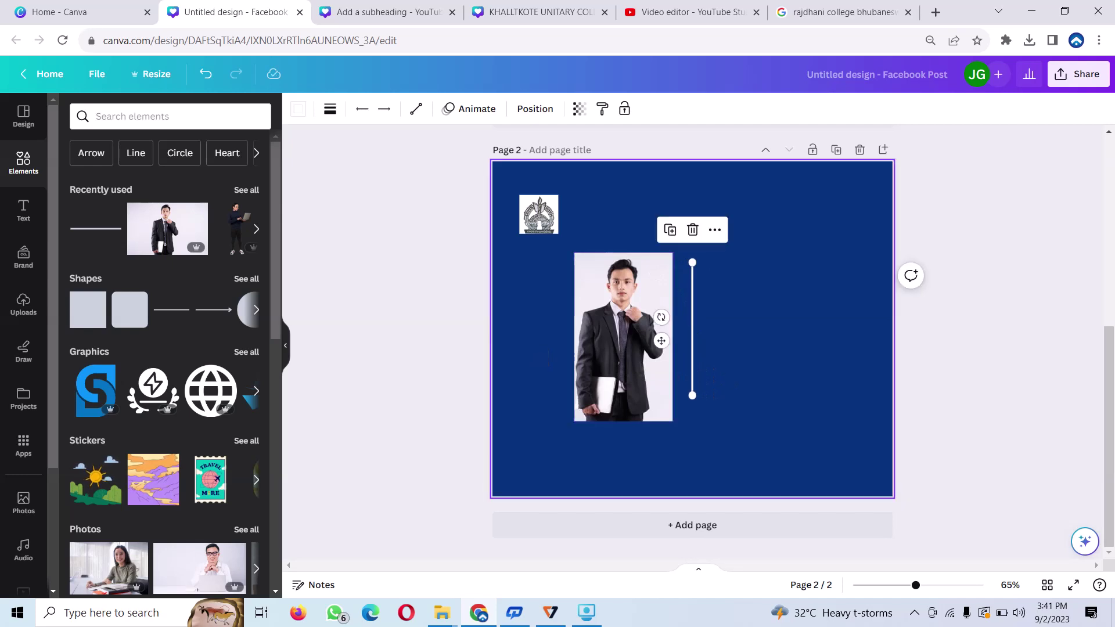
left_click(546, 349)
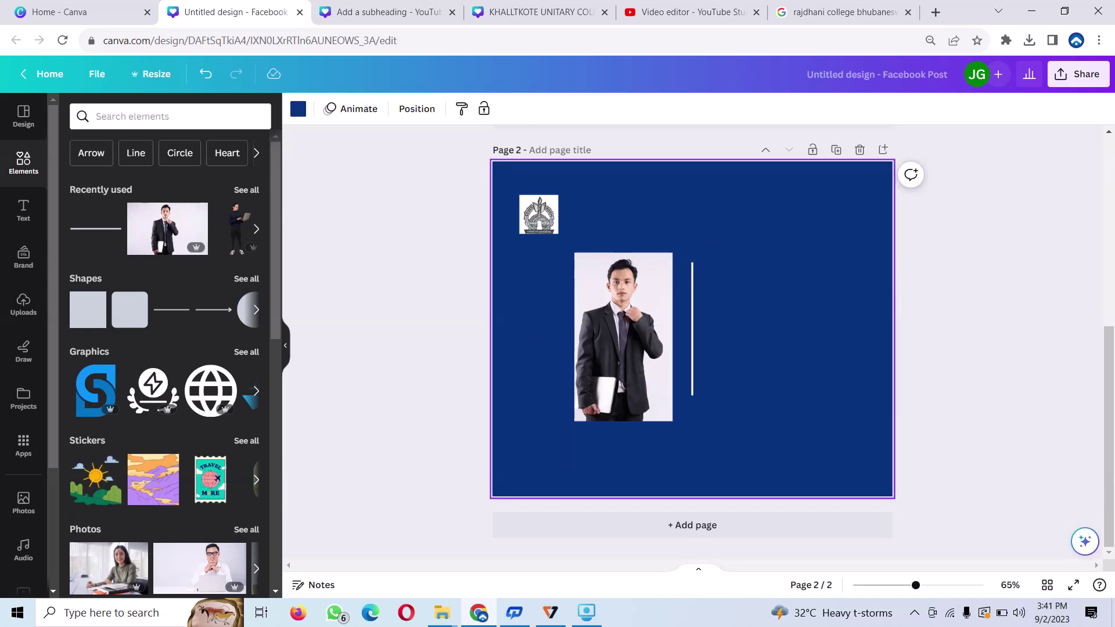
left_click(23, 210)
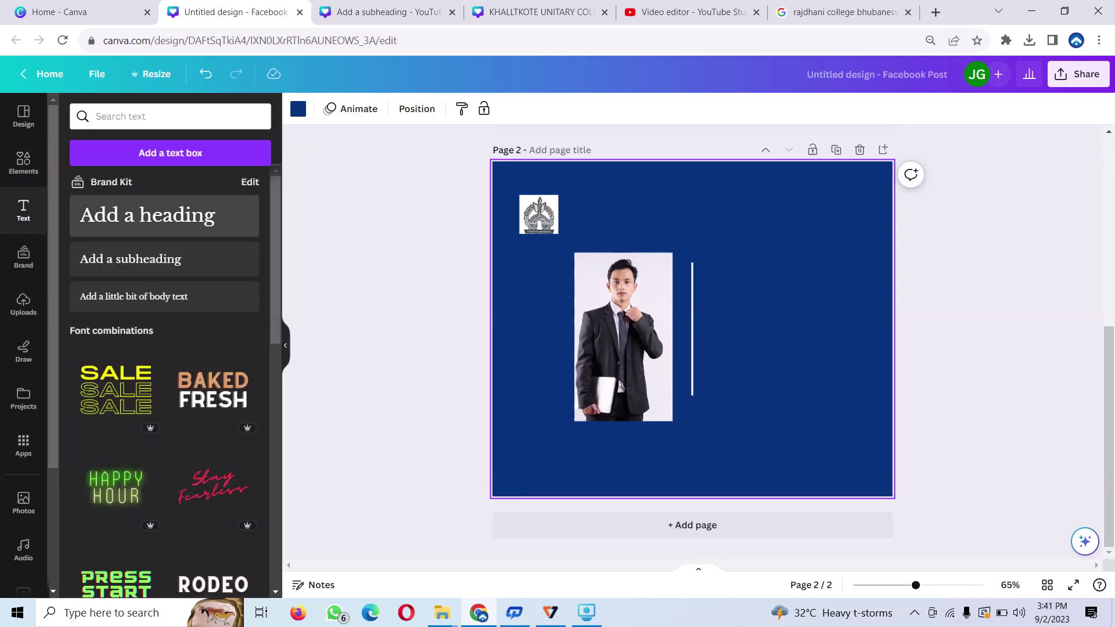
Step: Add a 'RAJDHANI COLLEGE, BHUBANESWAR' heading in Anton, widened across the top beside the logo
left_click(147, 216)
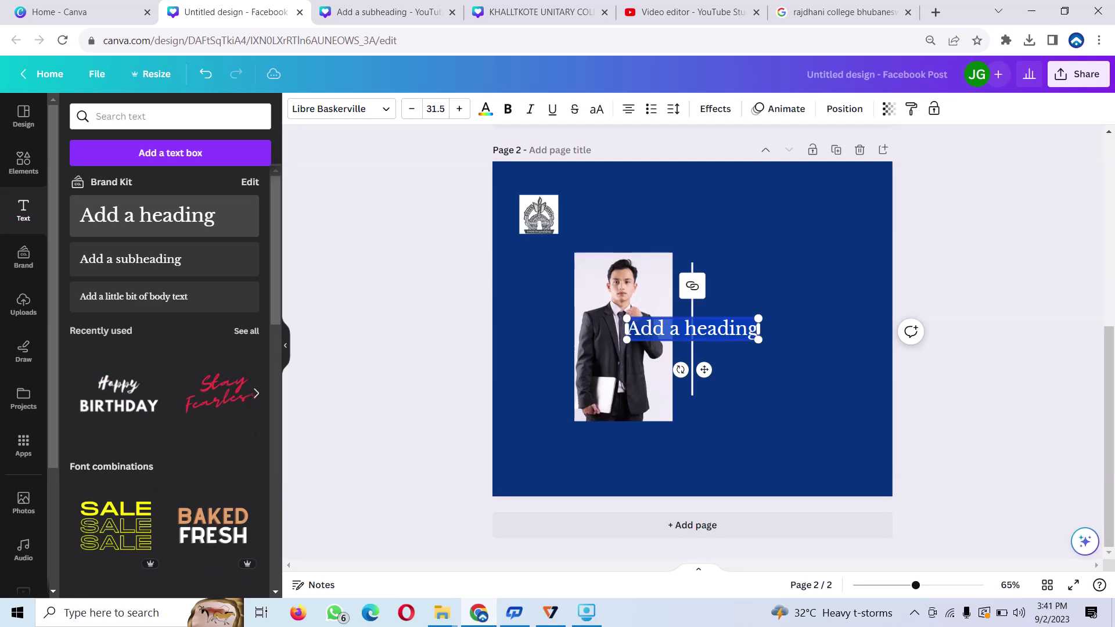
key("BackSpace")
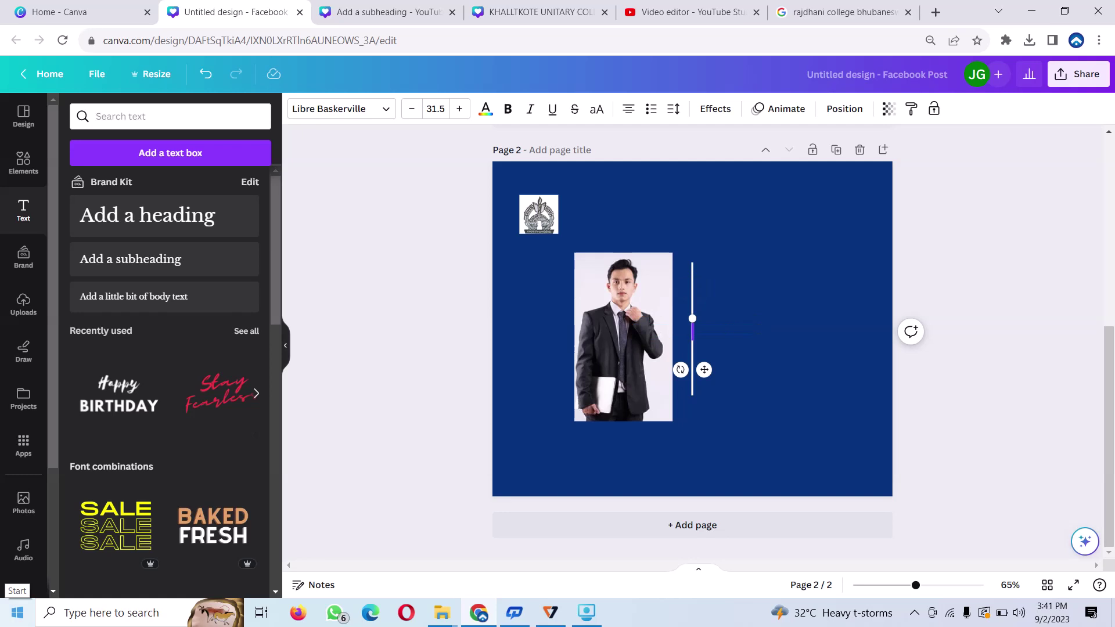
type("RAJDHANI COLLEGE, BHUBANESWAR")
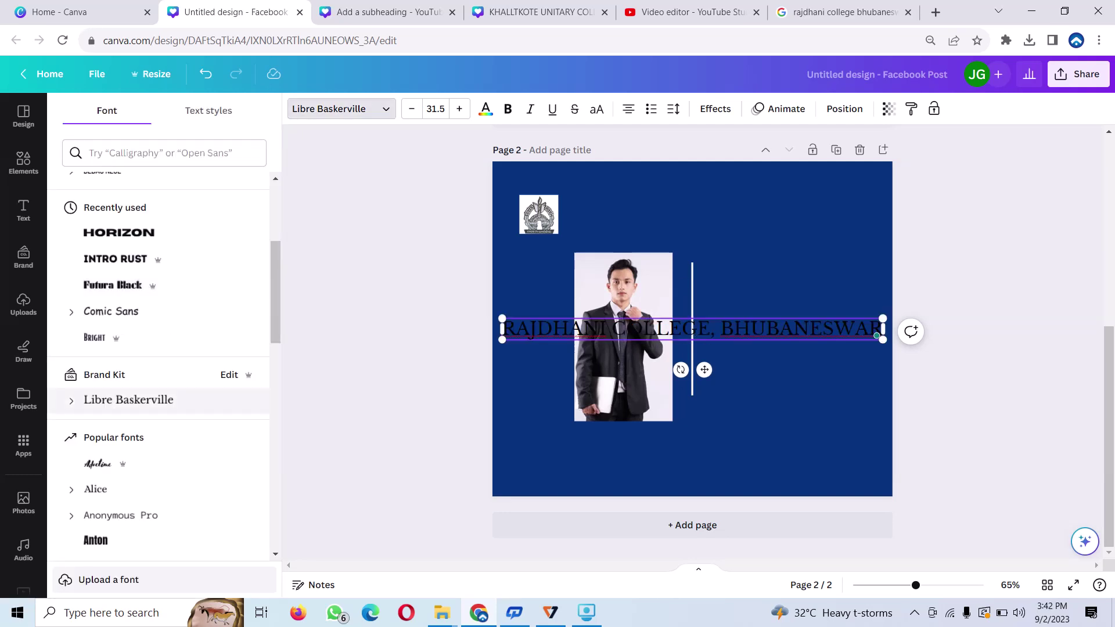
left_click(174, 540)
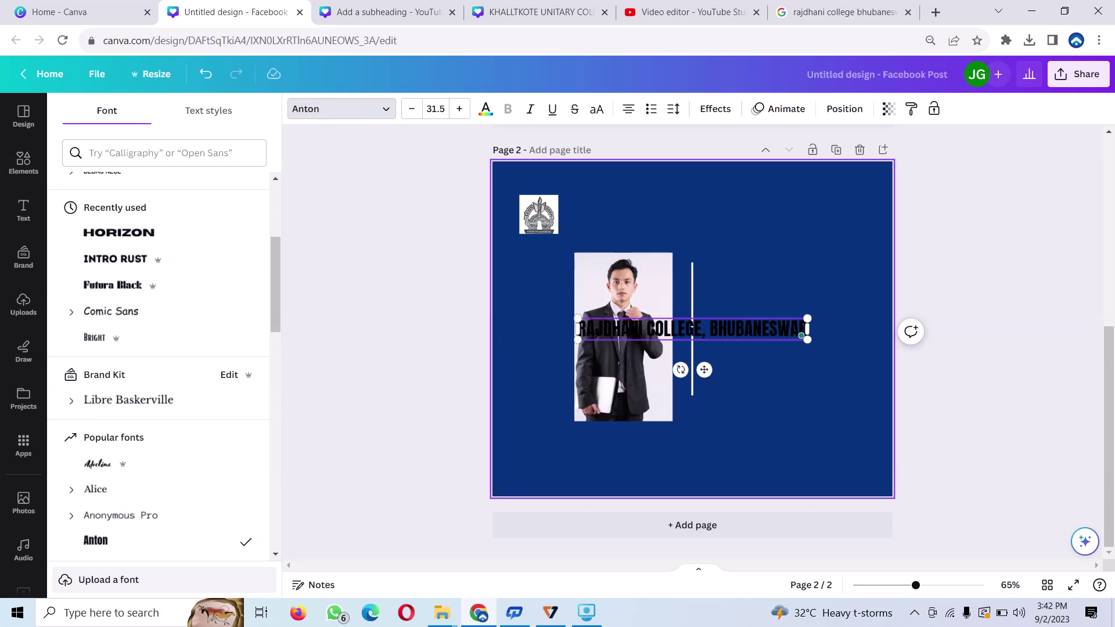
mouse_move(704, 370)
left_mouse_down()
mouse_move(704, 235)
mouse_move(730, 246)
left_mouse_up()
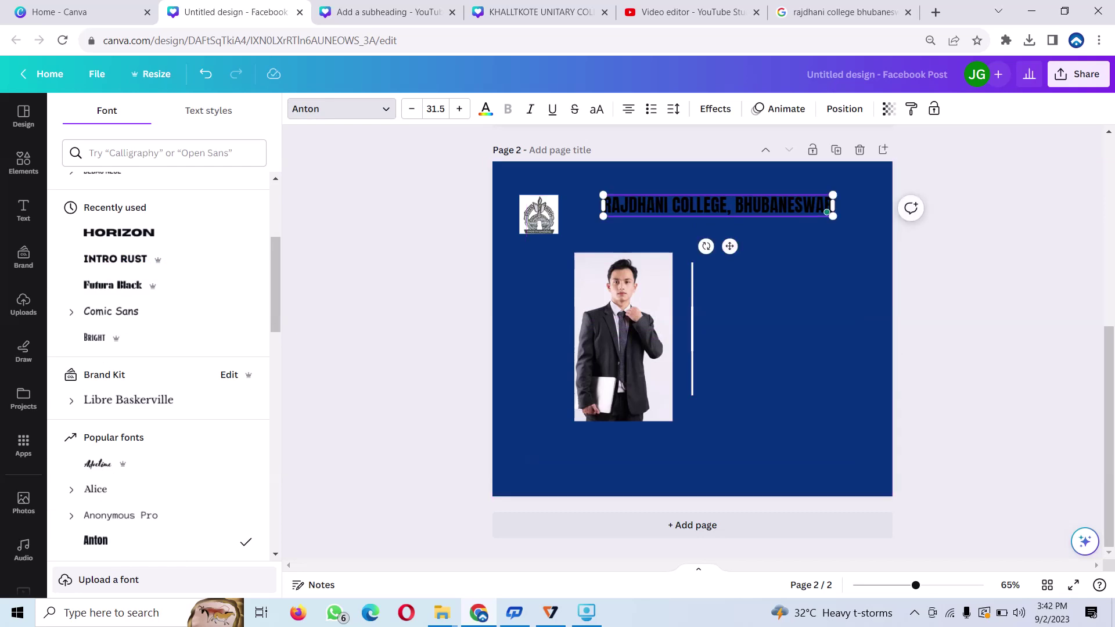
mouse_move(832, 205)
left_mouse_down()
mouse_move(884, 205)
mouse_move(629, 205)
left_mouse_up()
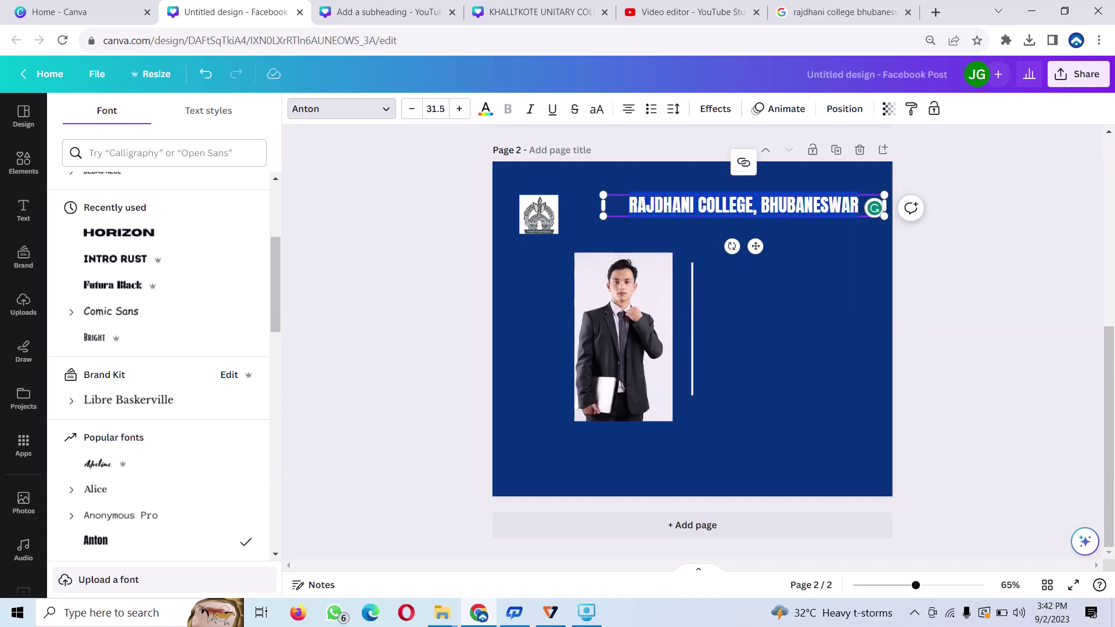
Step: Colour the college name heading white and reselect it
left_click(485, 109)
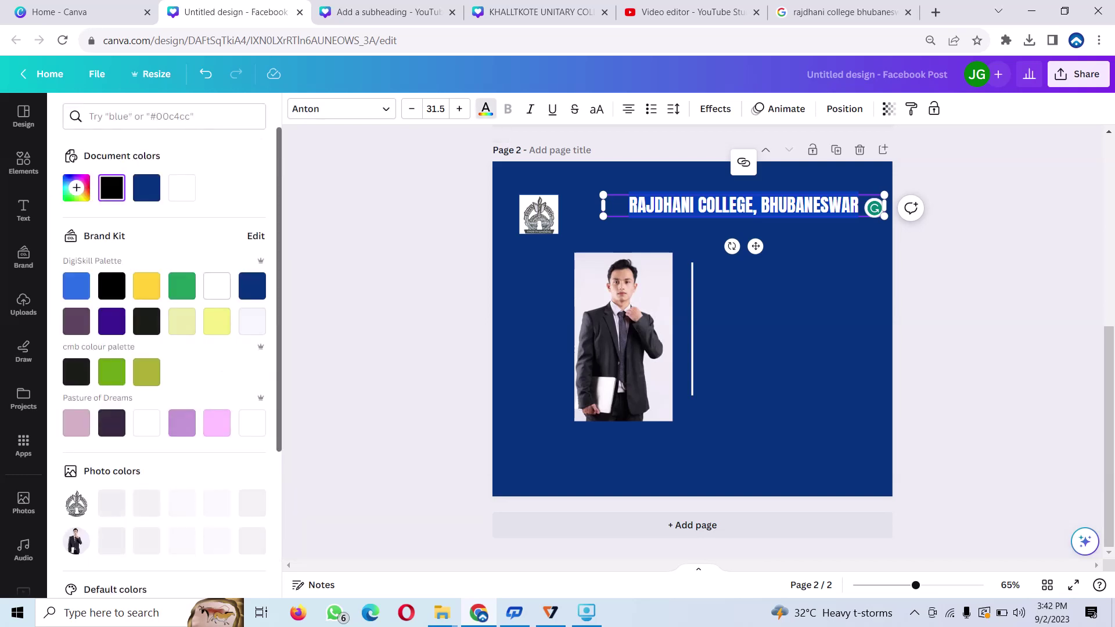
left_click(216, 286)
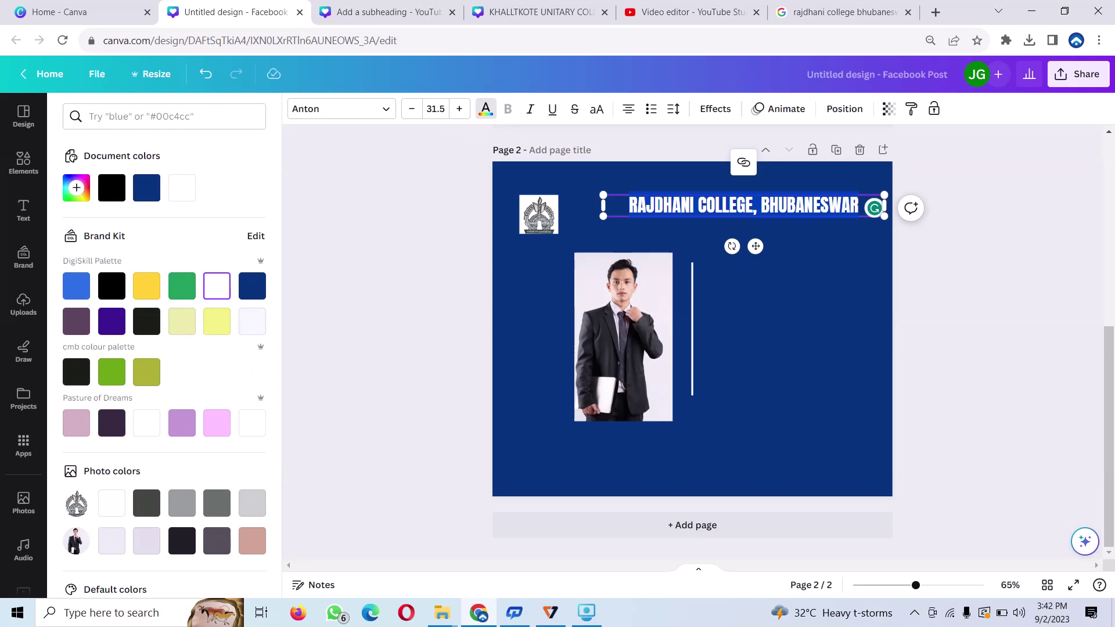
key("Escape")
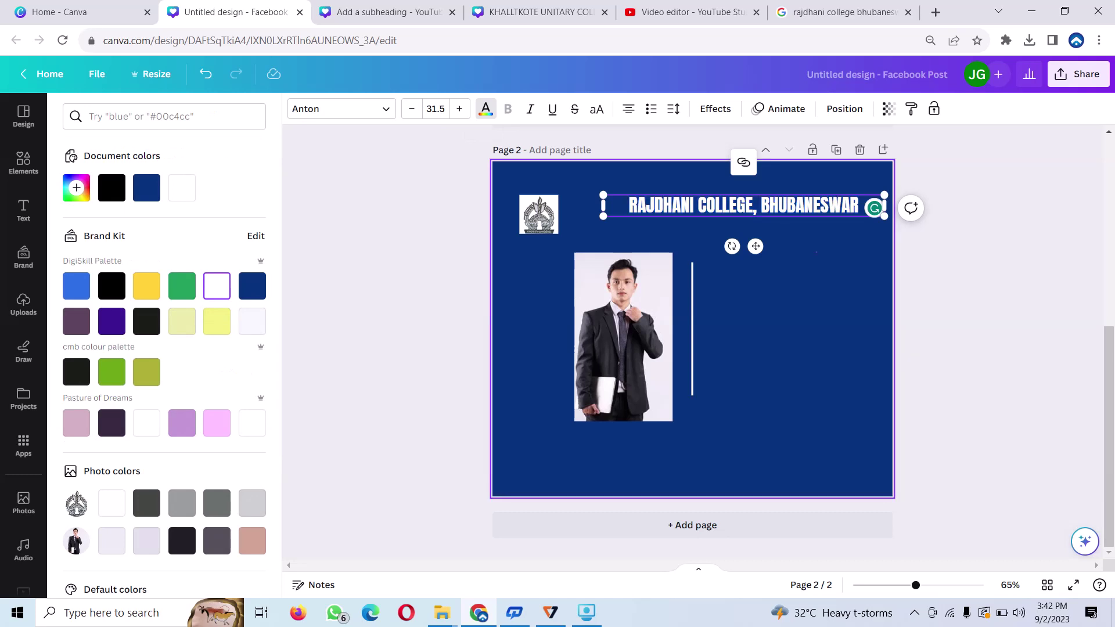
key("Escape")
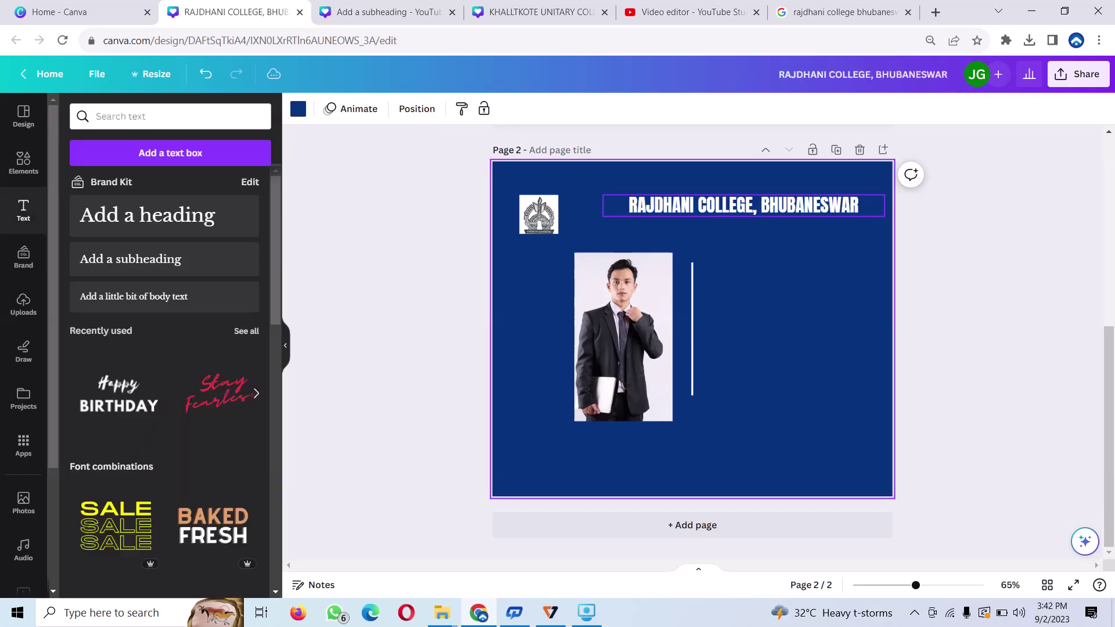
left_click(720, 204)
Step: Duplicate the heading, move the copy down, and enlarge the main heading
left_click(721, 162)
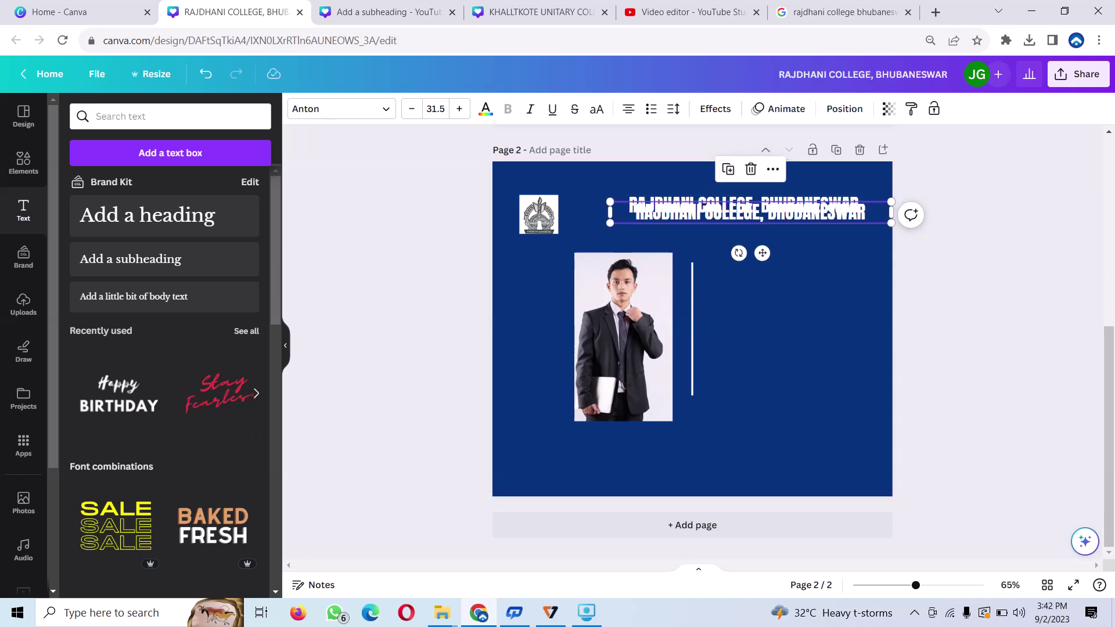
left_click_drag(637, 212, 655, 303)
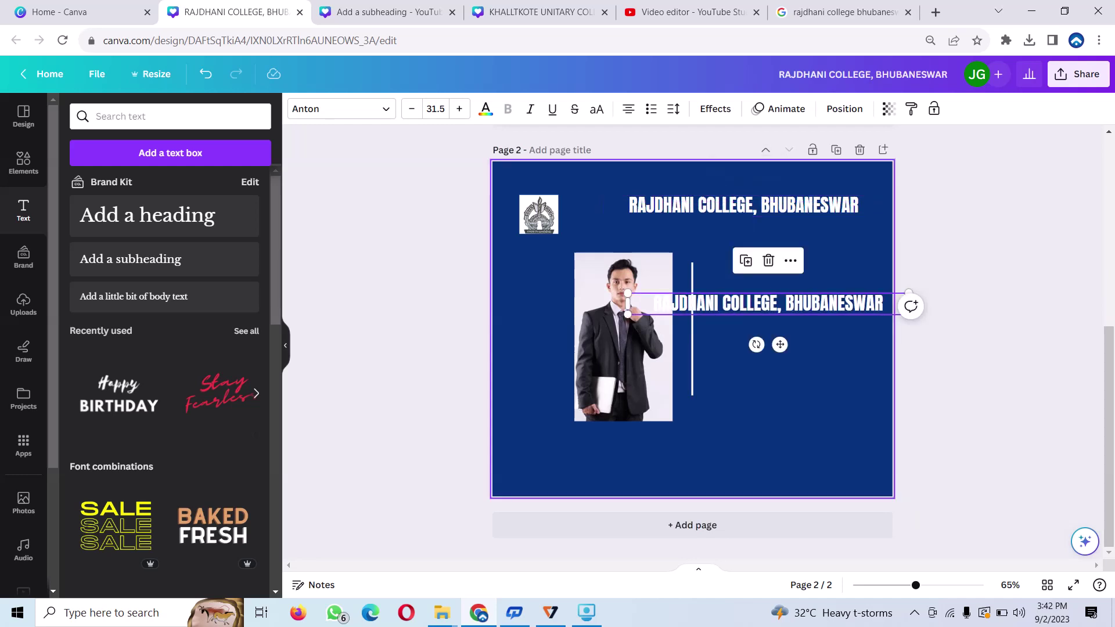
left_click_drag(743, 205, 714, 205)
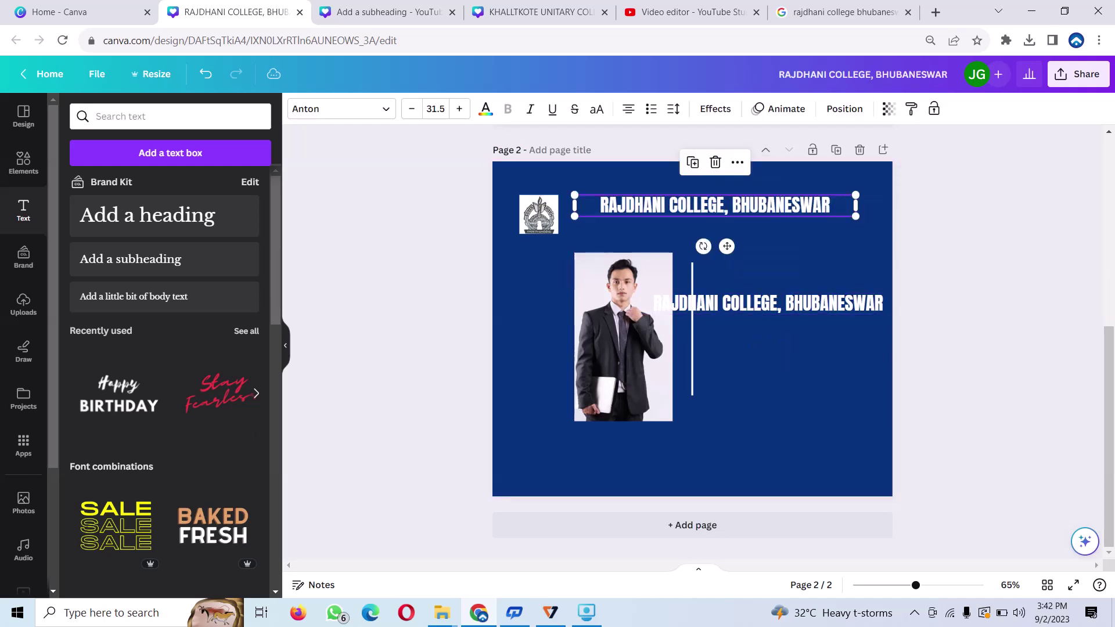
left_click_drag(856, 217, 898, 216)
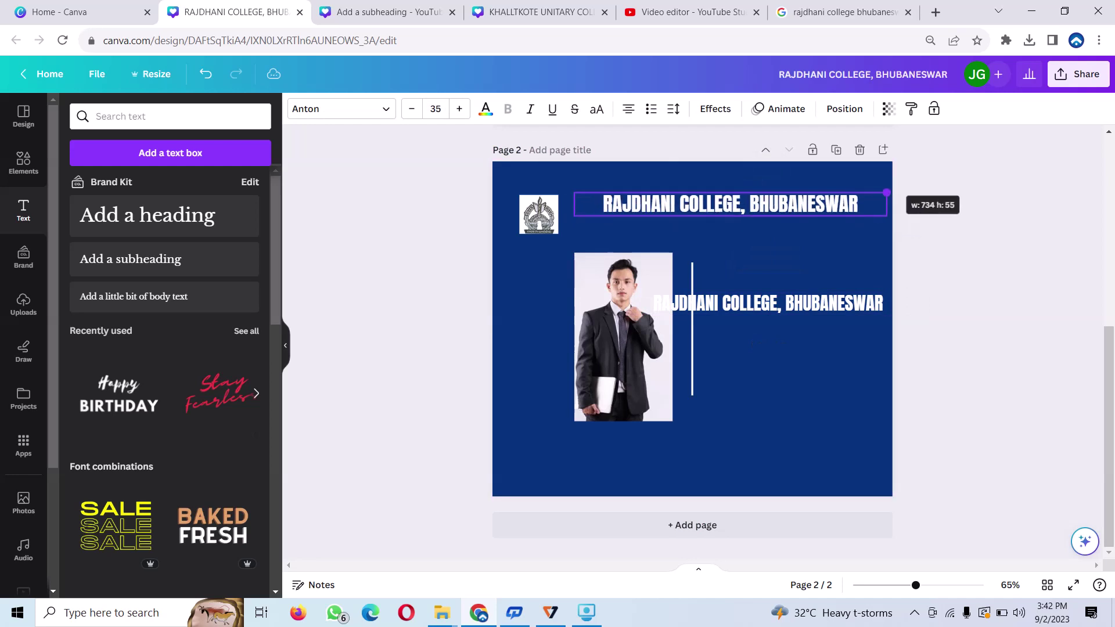
Step: Shrink the copy into a subheading under the title and colour it yellow #ffd034
left_click_drag(639, 307, 651, 243)
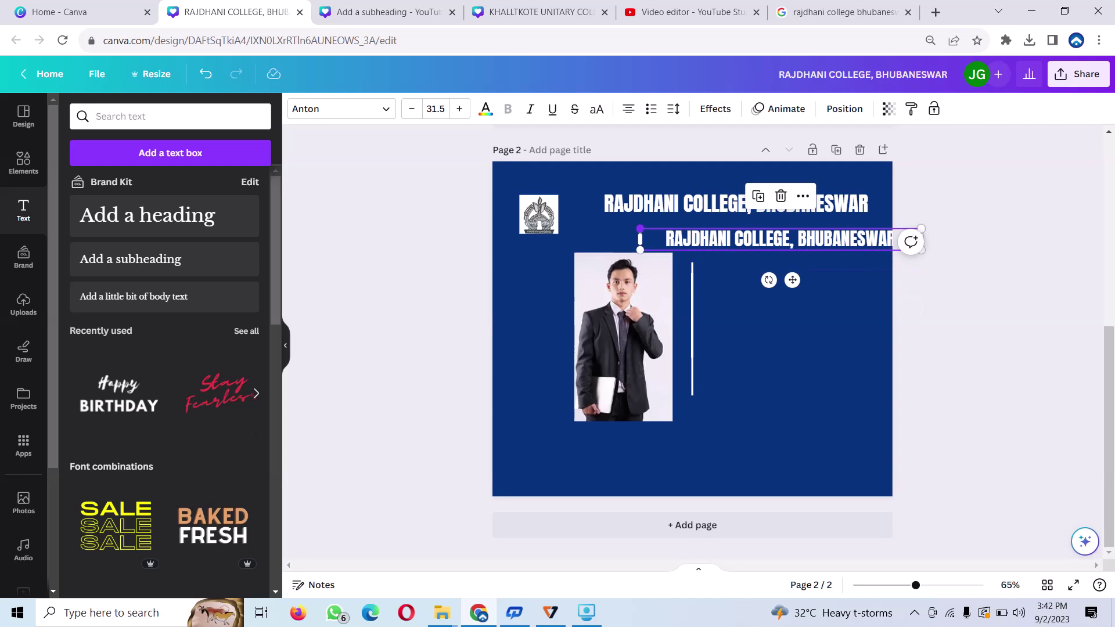
left_click_drag(640, 230, 759, 237)
type("Affiliated to Utkal University")
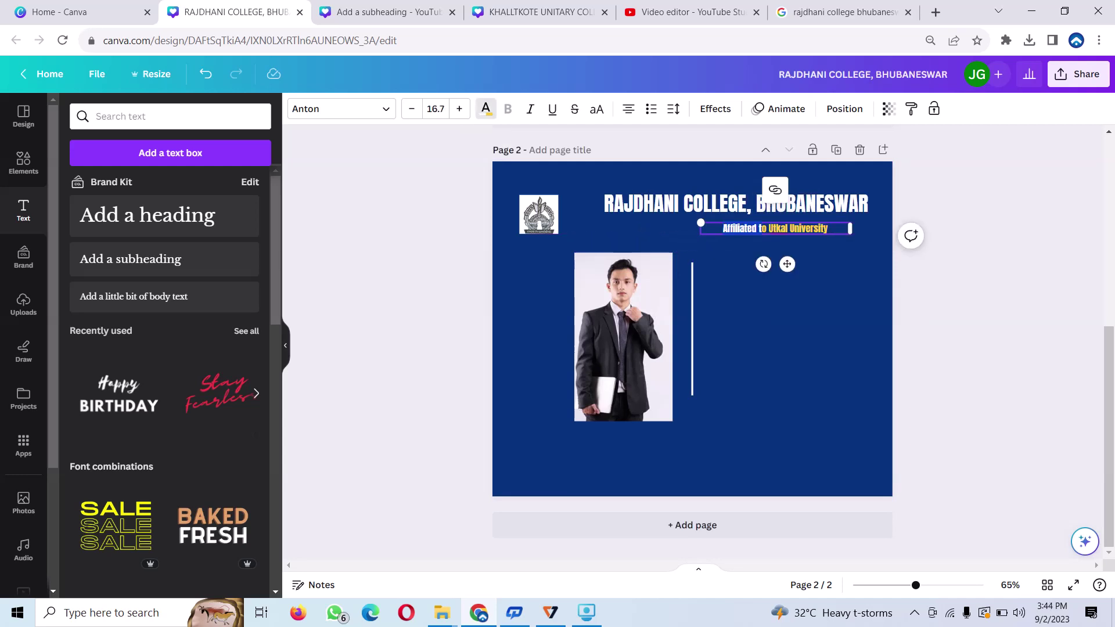
left_click(486, 108)
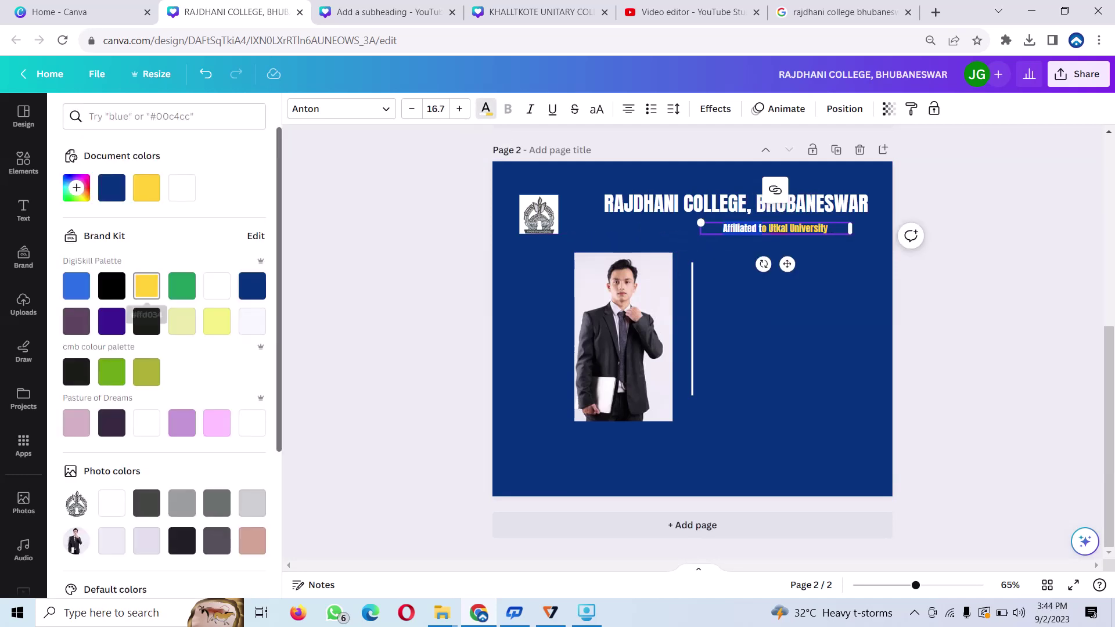
left_click(147, 286)
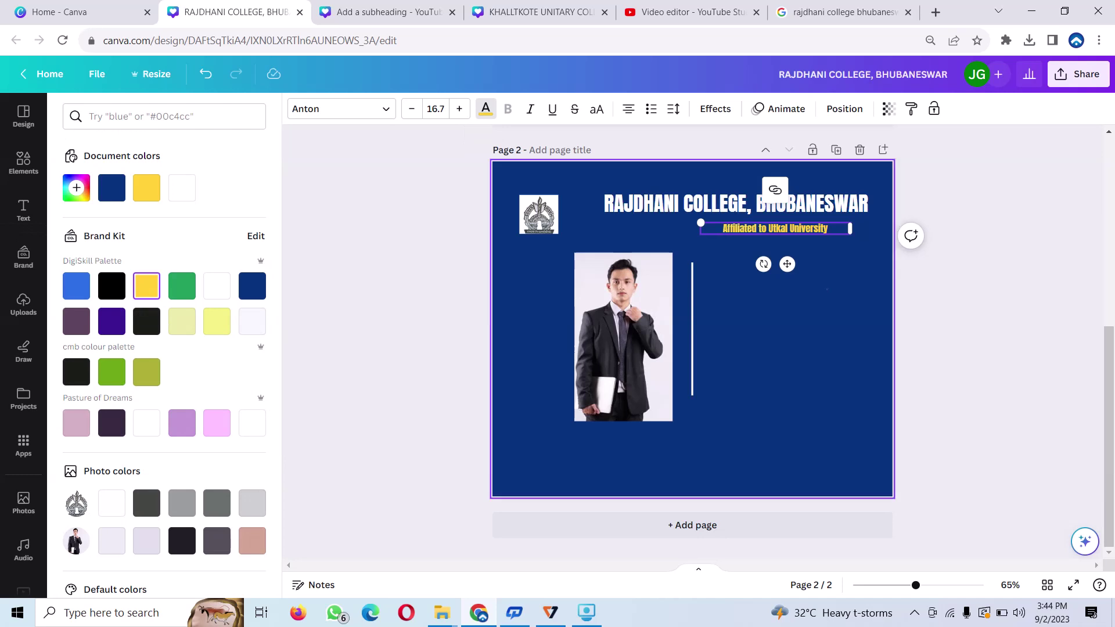
key("Escape")
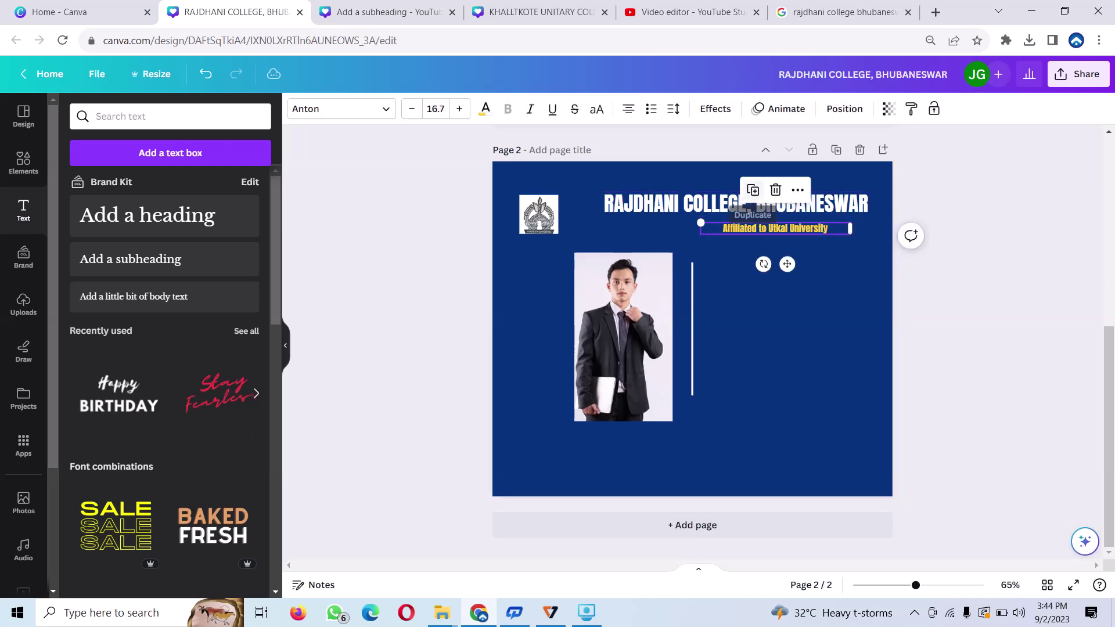
Step: Reposition and resize the text under BCA, then add a large black phone graphic
left_click_drag(775, 228, 787, 317)
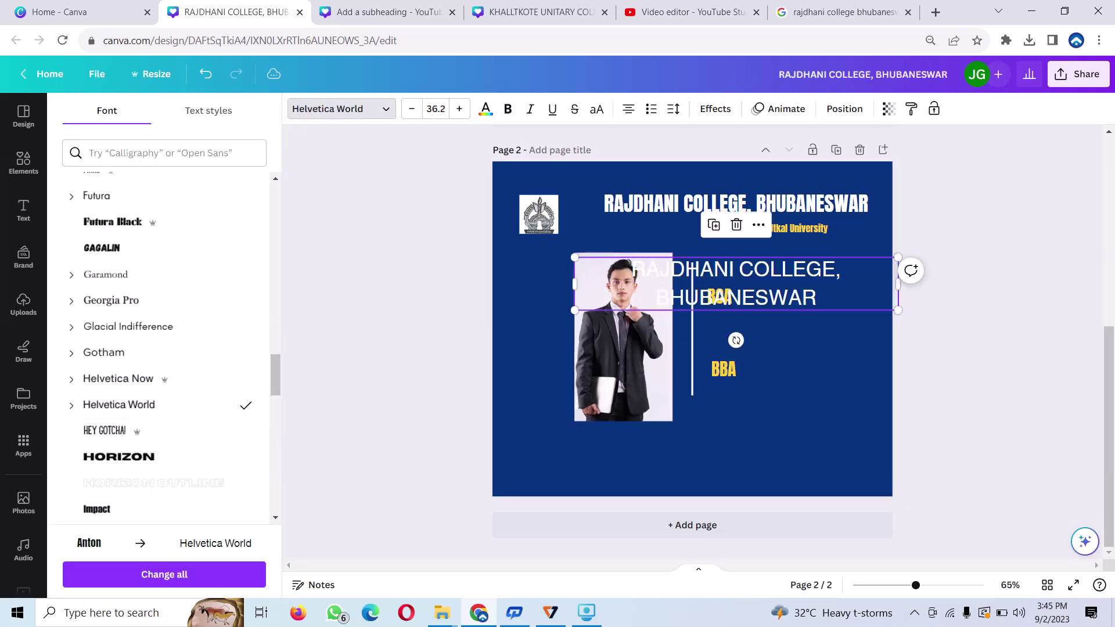
left_click_drag(574, 258, 784, 291)
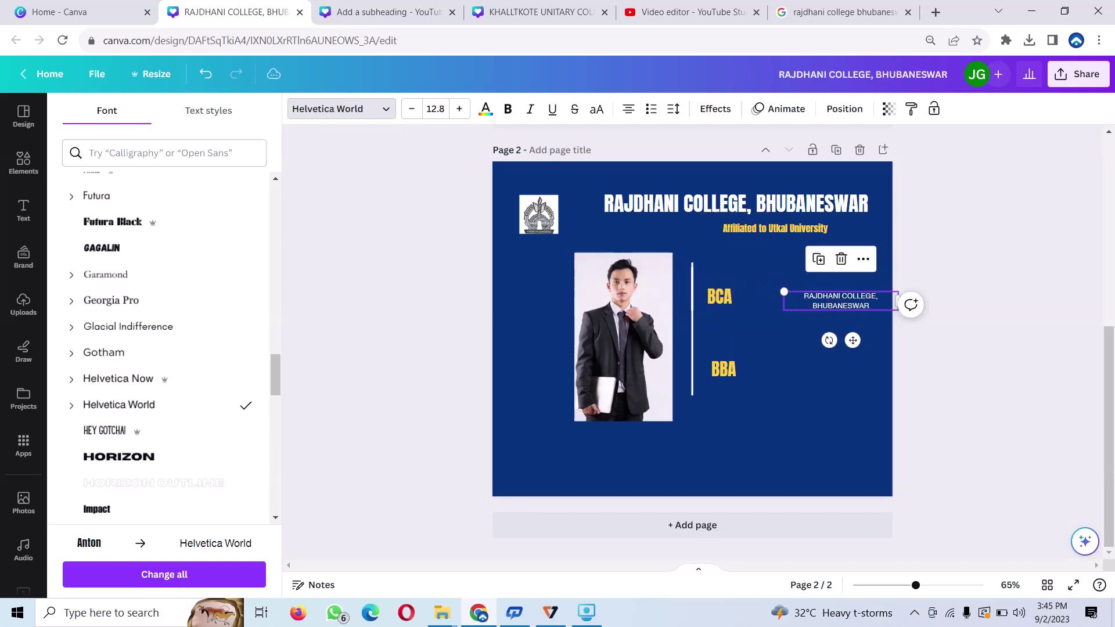
left_click_drag(853, 340, 761, 356)
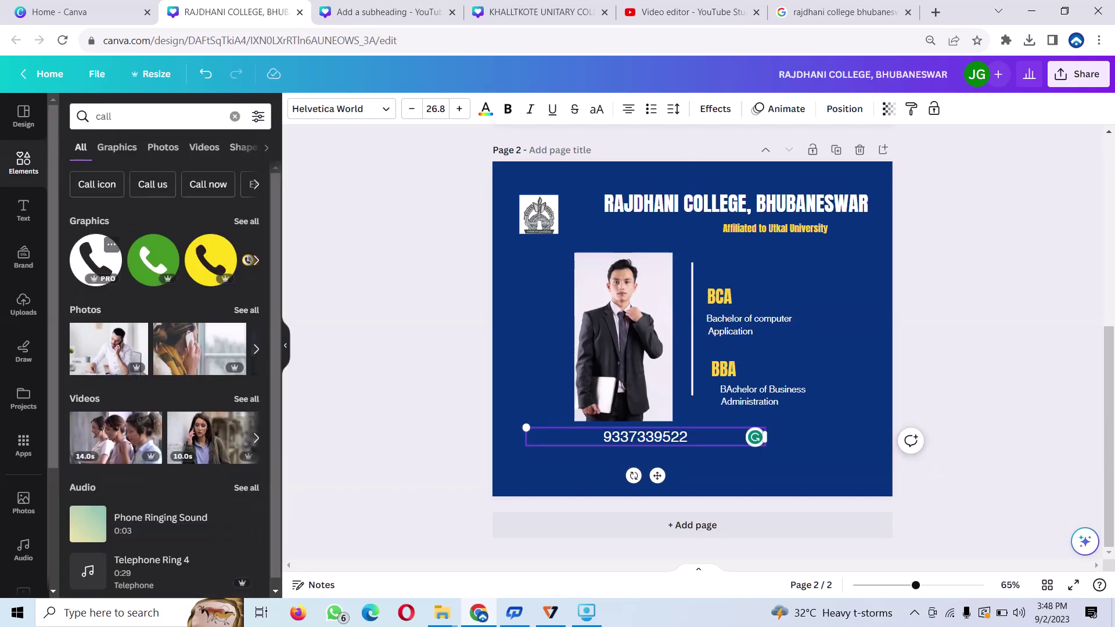
left_click(96, 260)
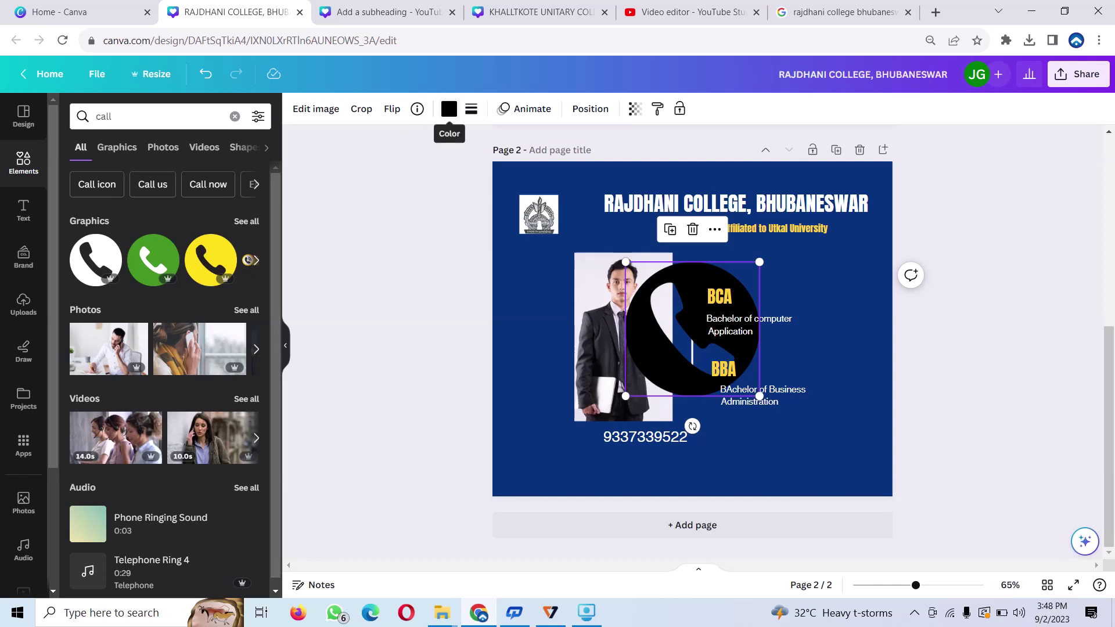
Step: Recolour the black phone icon and shrink it to sit left of the phone number
left_click(449, 108)
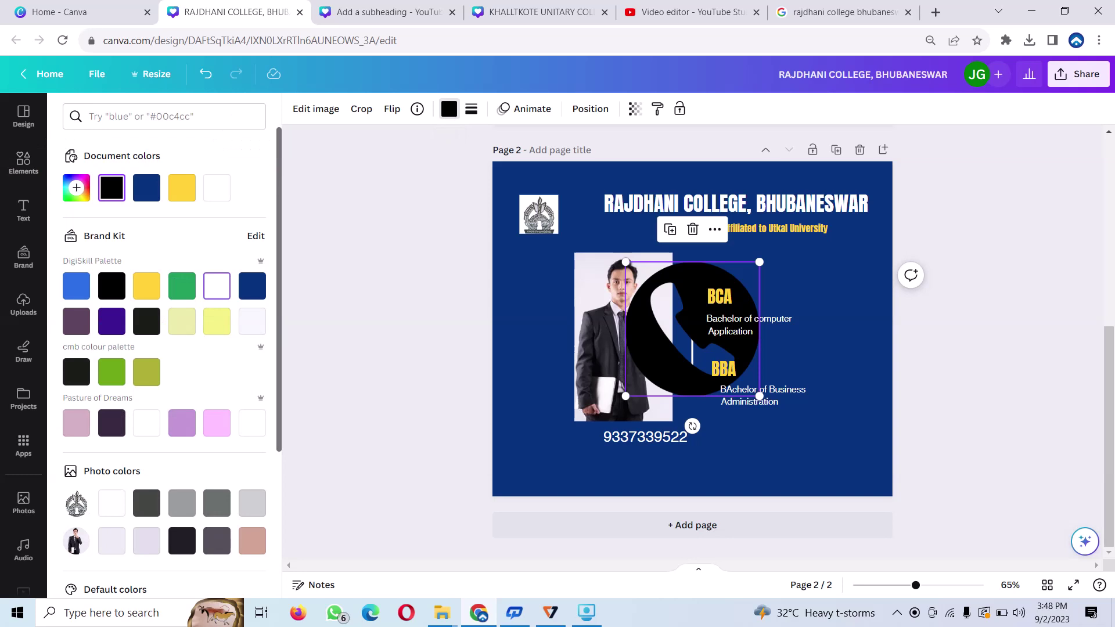
left_click(217, 286)
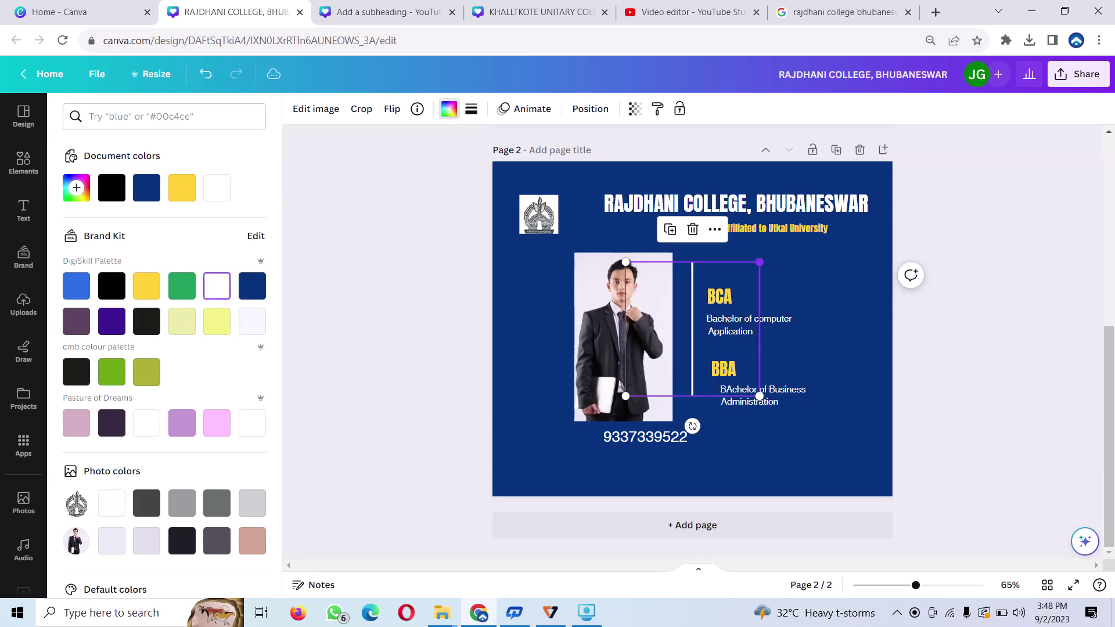
left_click_drag(759, 262, 578, 436)
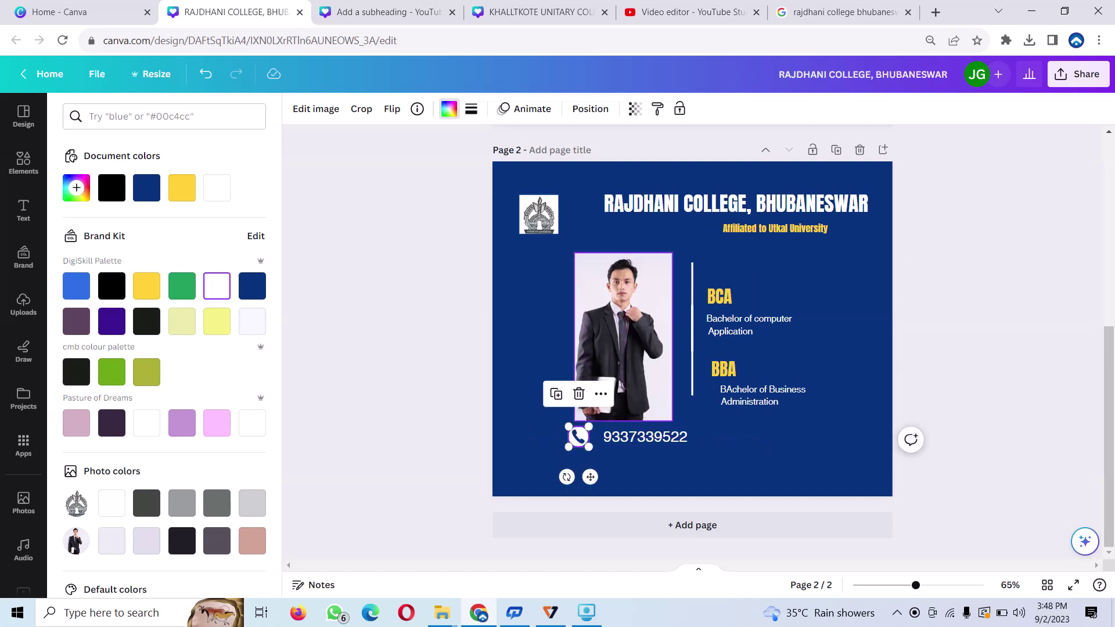
key("Escape")
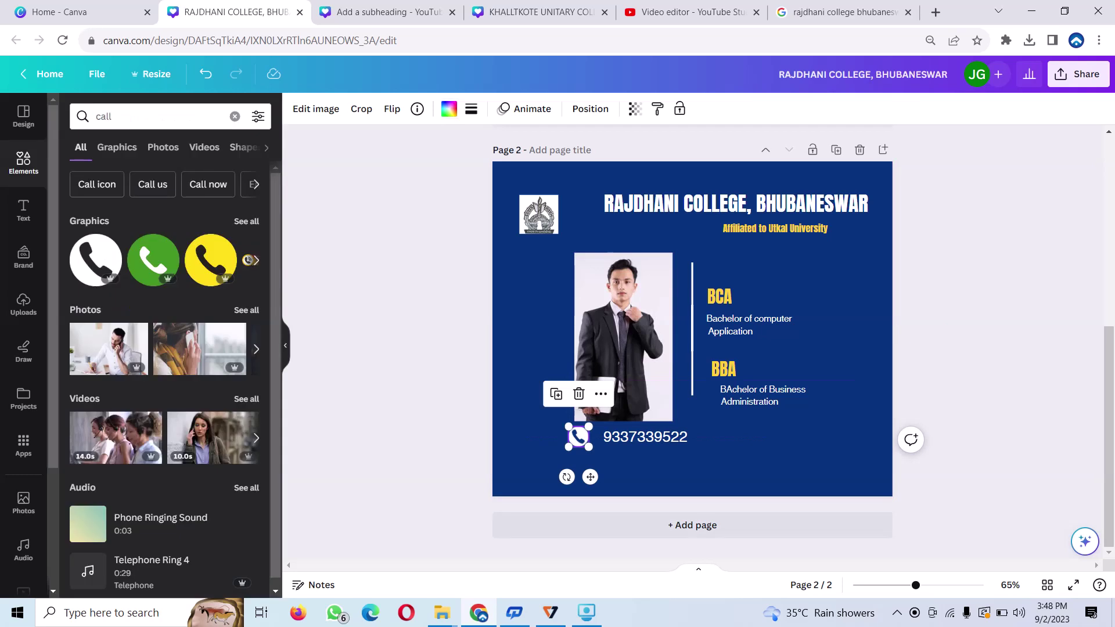